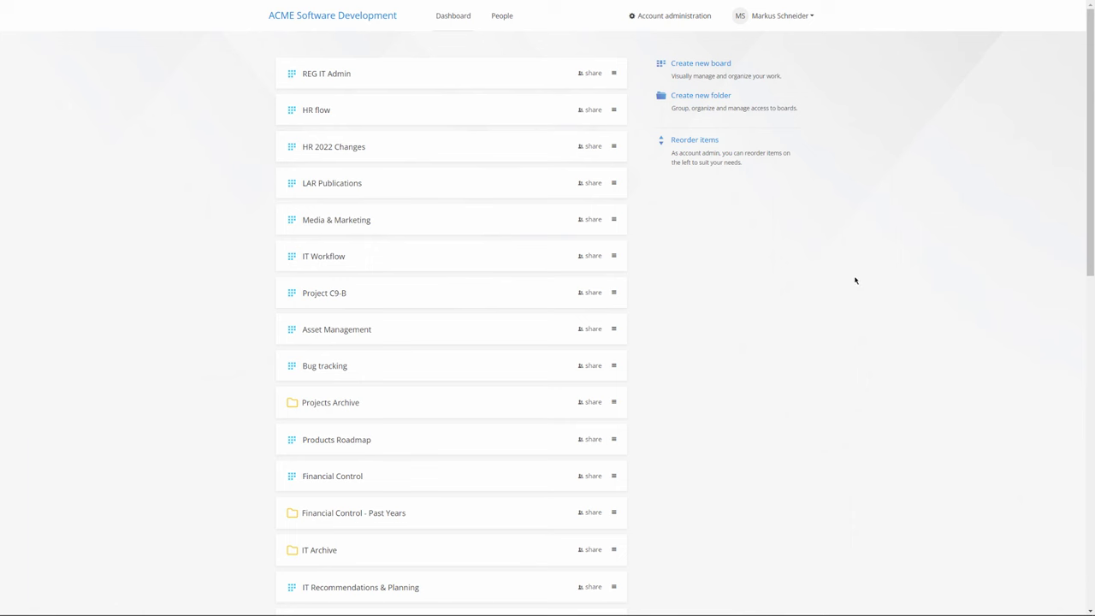
# - Open the Bug tracking board, look over its cards and expand the Critical swimlane
pyautogui.click(325, 367)
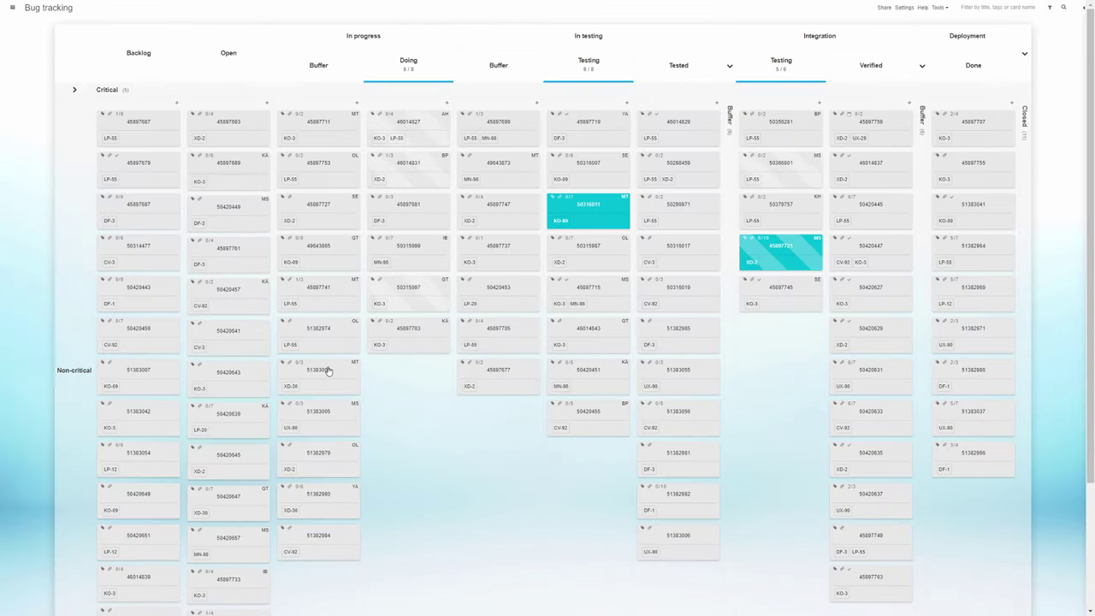
pyautogui.scroll(-3, 391, 383)
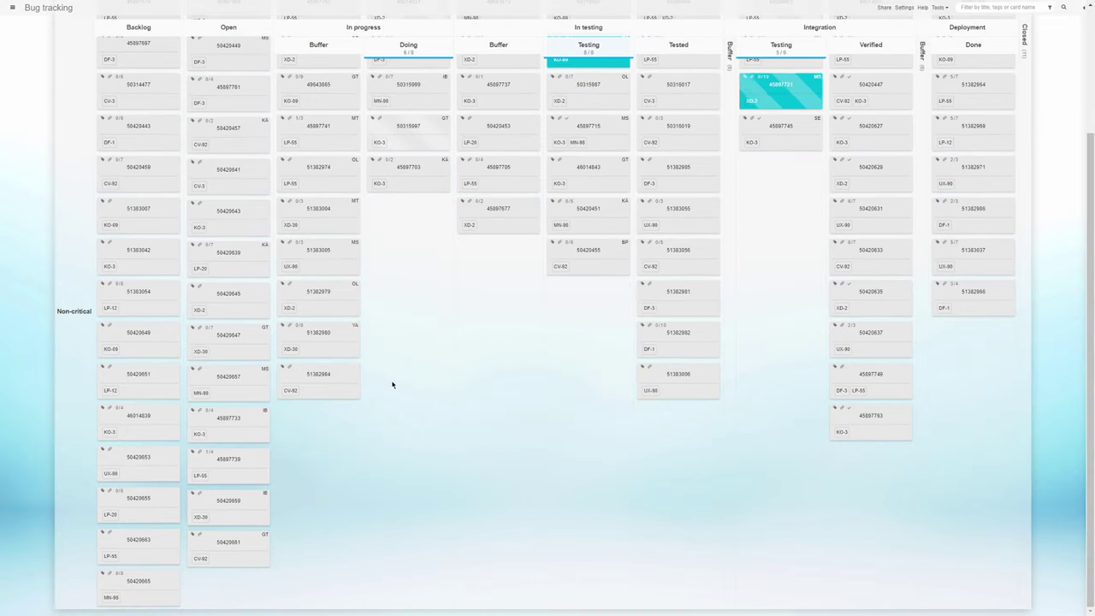
pyautogui.scroll(3, 392, 384)
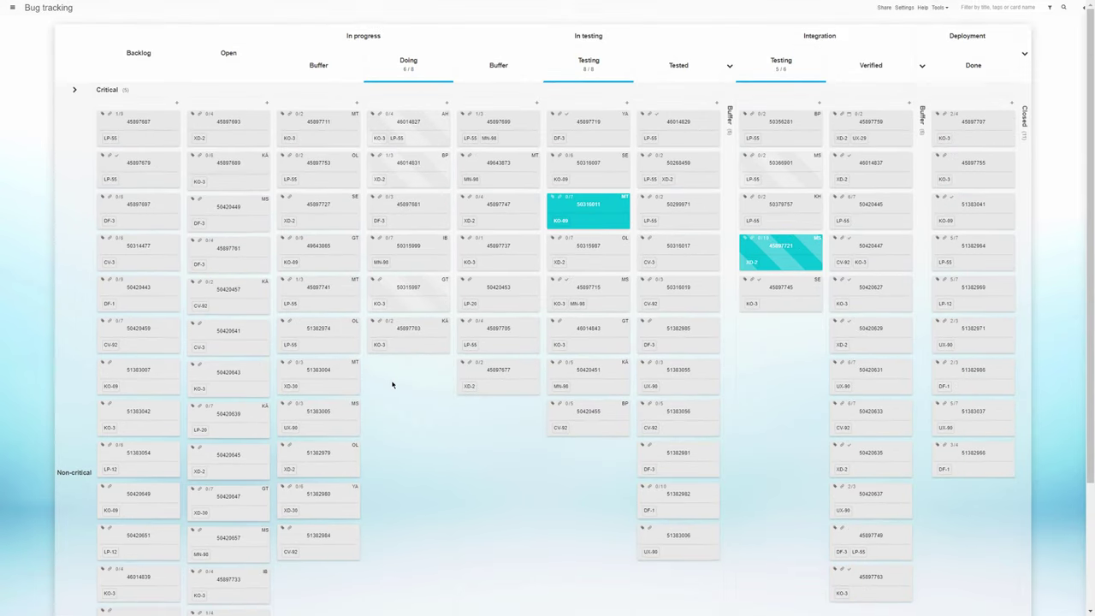
pyautogui.click(213, 94)
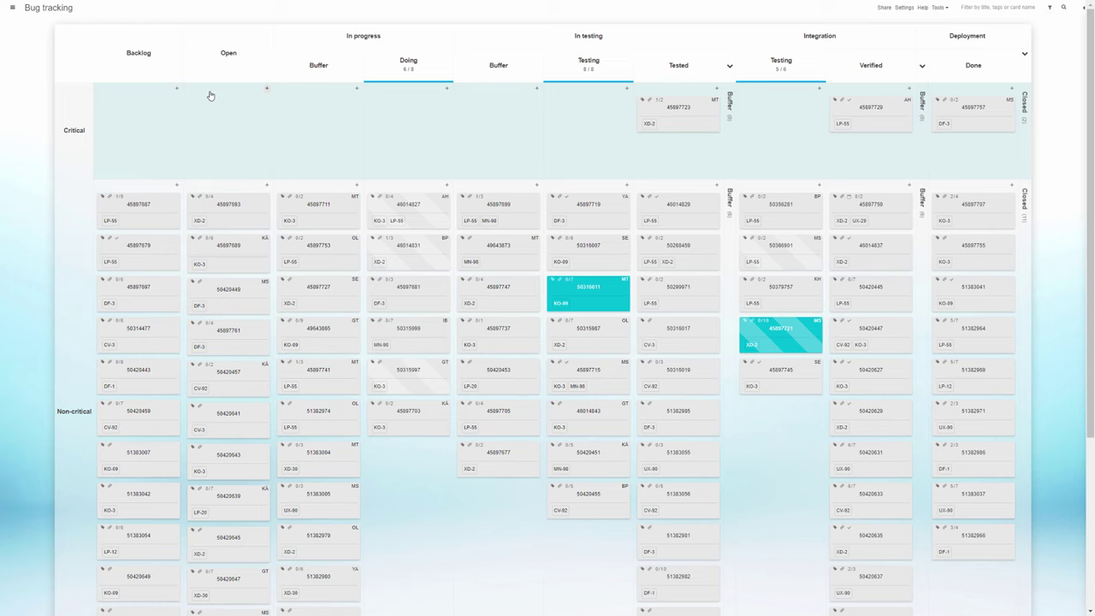
# - Collapse the Critical swimlane and the Buffer columns of the In progress and In testing stages
pyautogui.click(86, 99)
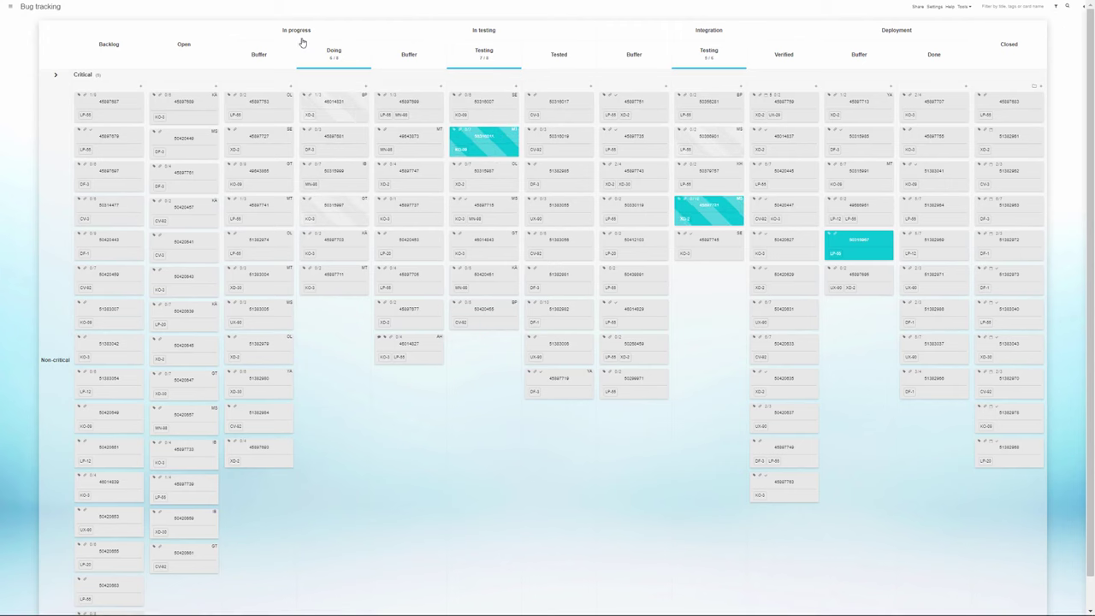
pyautogui.click(301, 34)
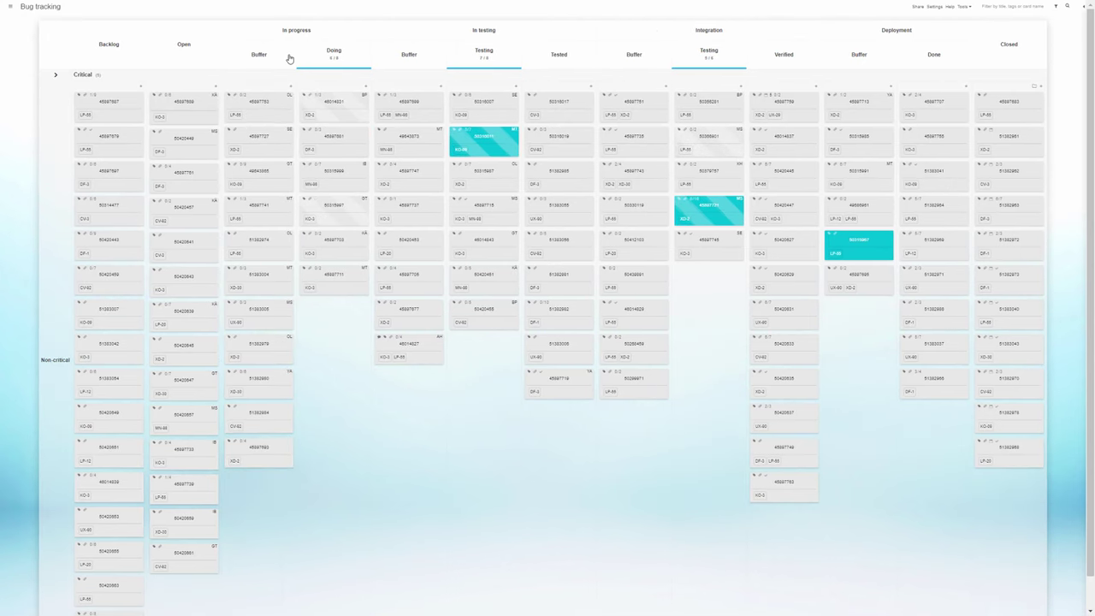
pyautogui.click(448, 30)
pyautogui.click(447, 30)
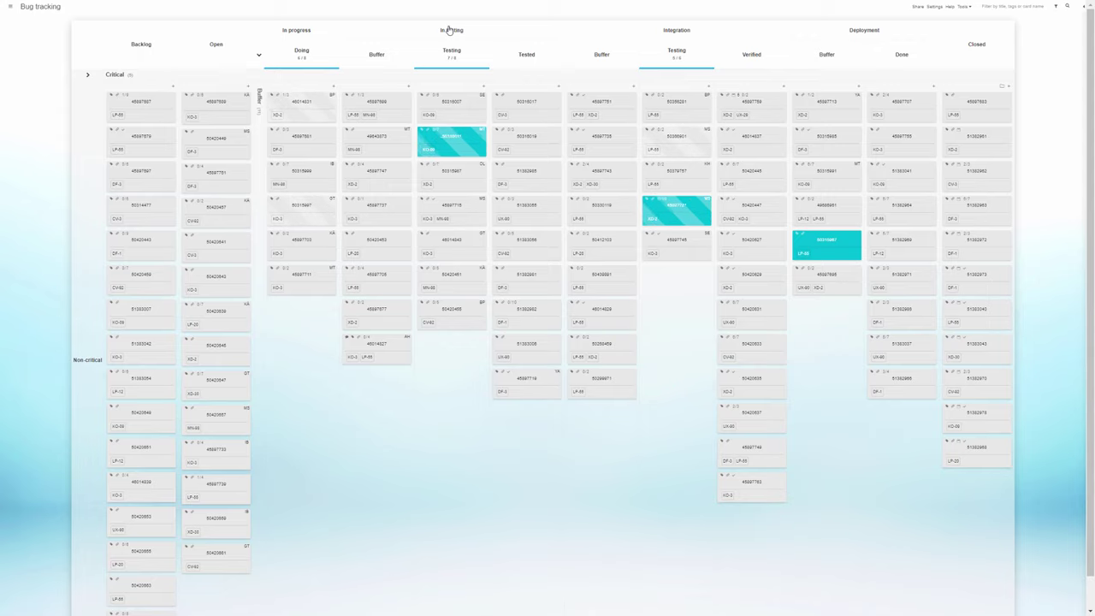
pyautogui.click(398, 57)
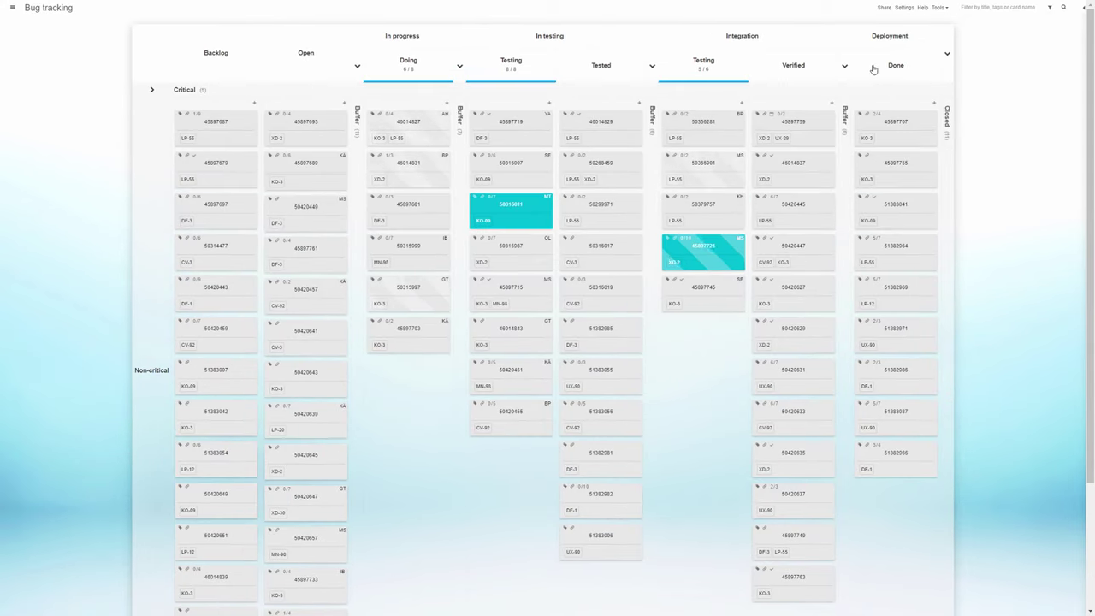
# - Expand the Critical swimlane and the In progress and In testing Buffer columns, and collapse them again
pyautogui.click(228, 90)
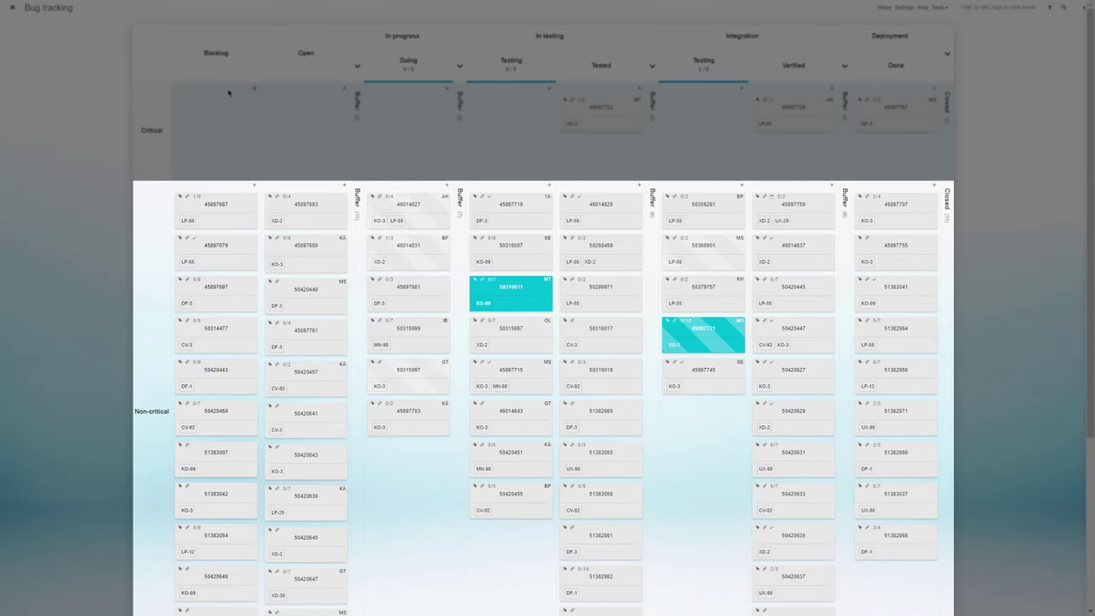
pyautogui.click(359, 123)
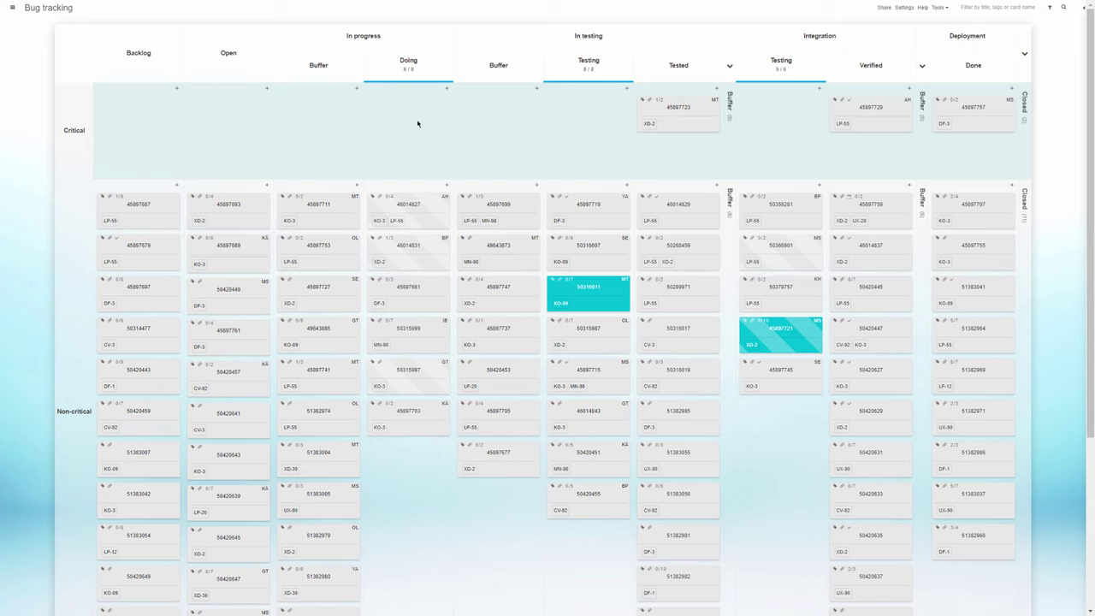
pyautogui.click(322, 77)
pyautogui.click(448, 75)
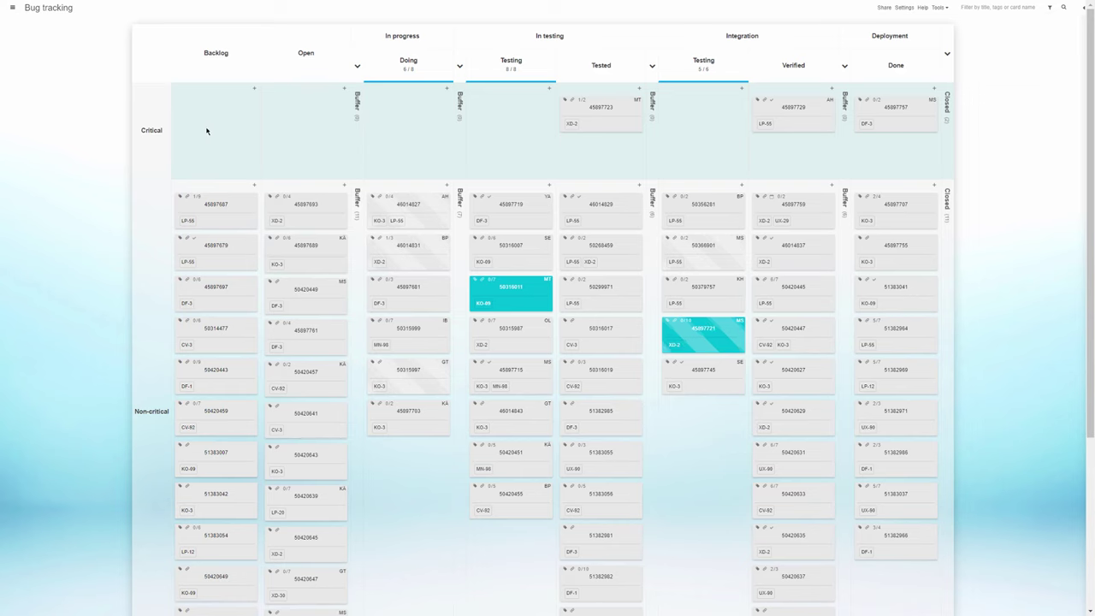
pyautogui.click(151, 135)
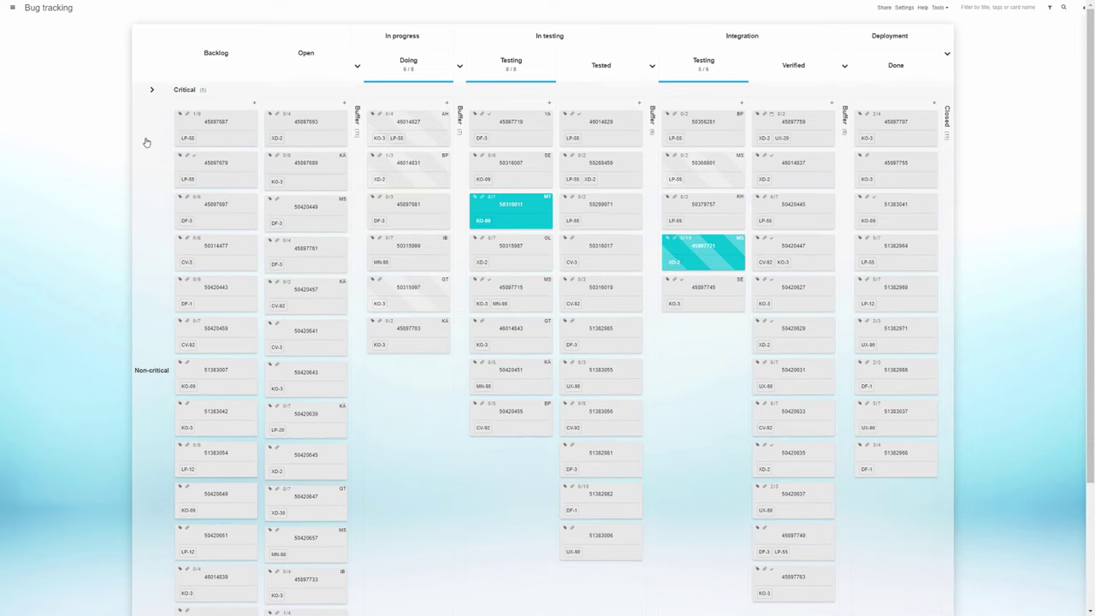
# - Open card 46014827 in Doing, look at its tags and the list of possible assignees, and close the card
pyautogui.click(418, 126)
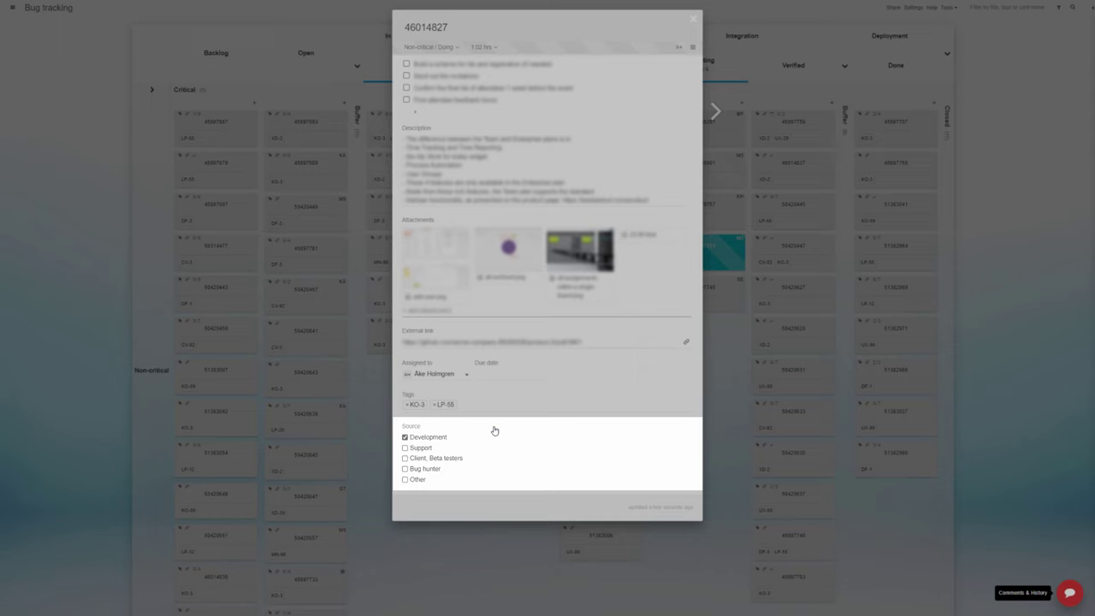
pyautogui.click(621, 408)
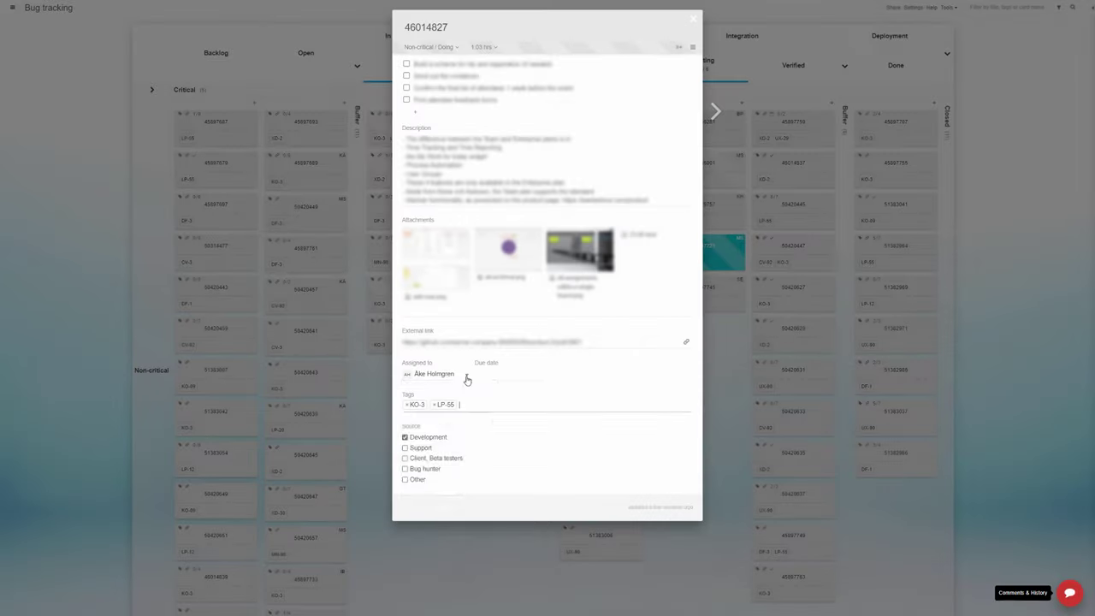
pyautogui.click(467, 376)
pyautogui.scroll(-3, 475, 428)
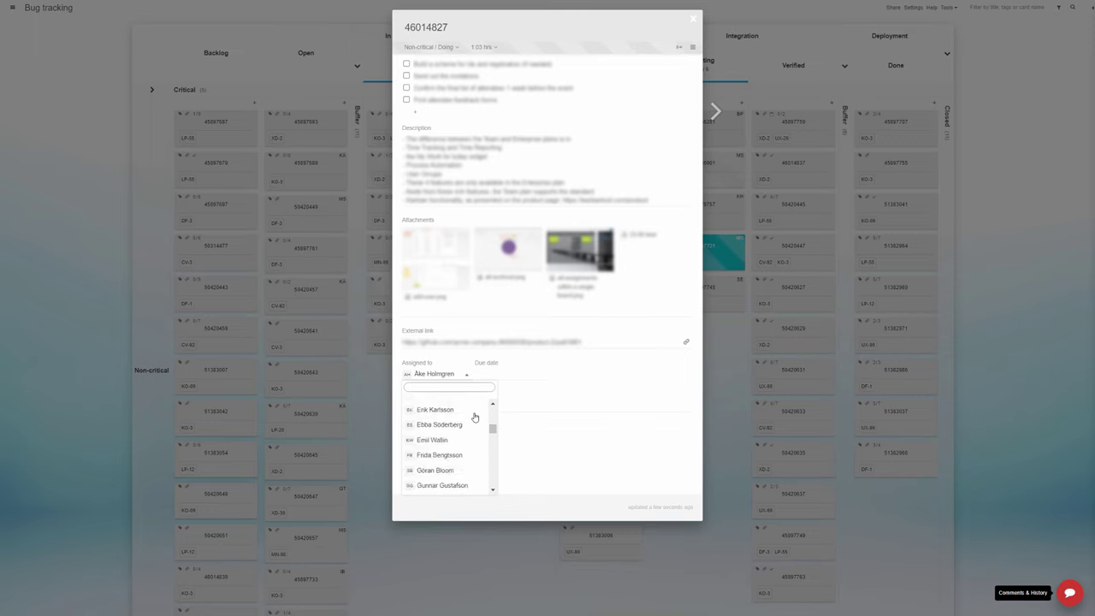
pyautogui.scroll(3, 475, 427)
pyautogui.click(593, 388)
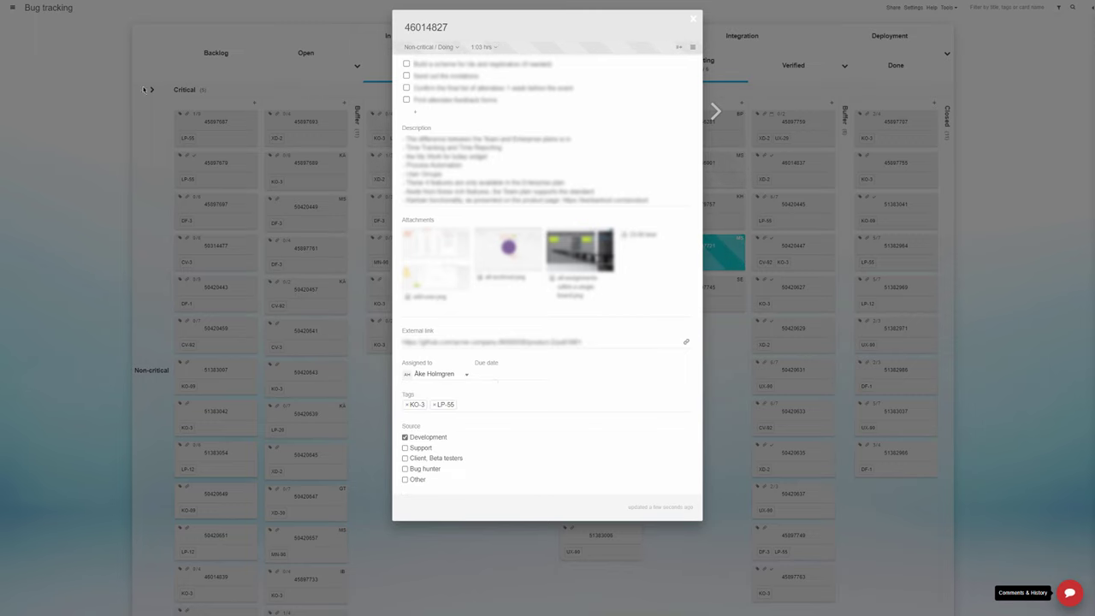
pyautogui.click(84, 99)
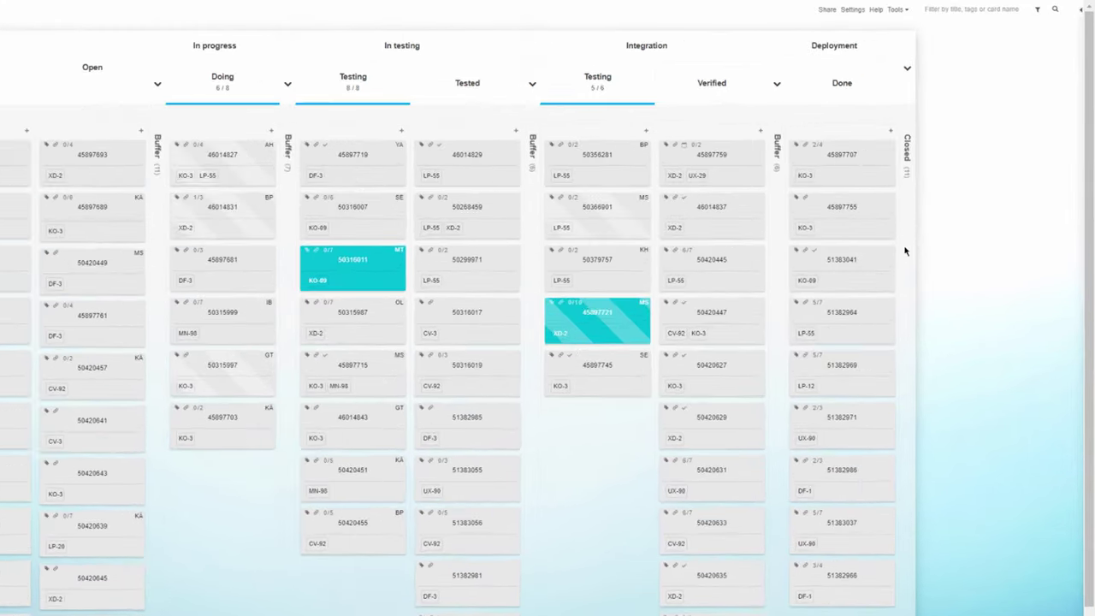
# - Expand the Closed column and view the actions available for card 45897703 in Doing
pyautogui.click(948, 202)
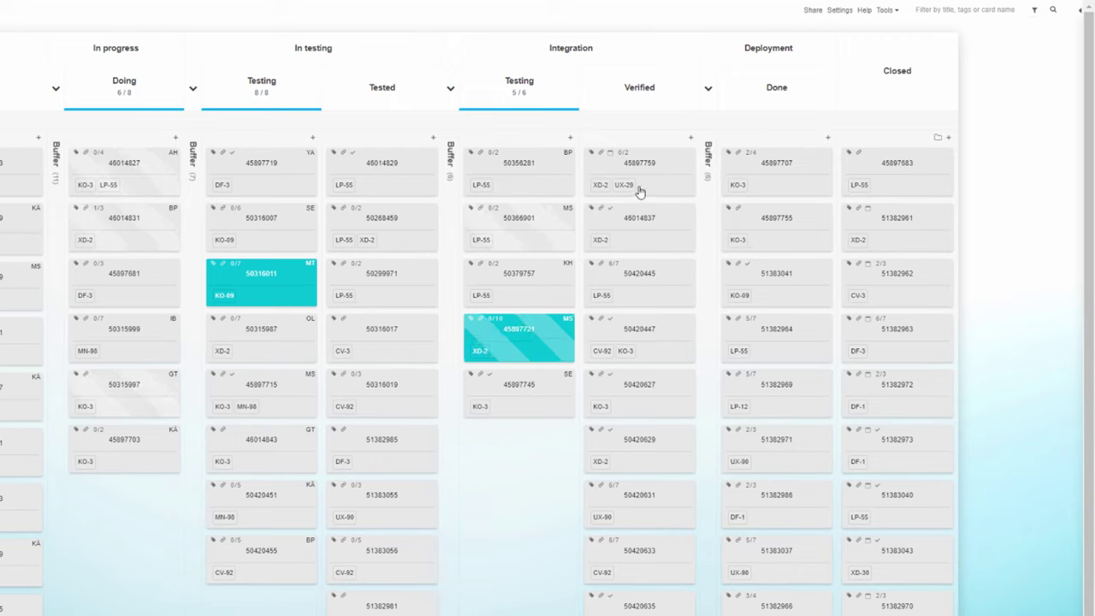
pyautogui.moveTo(613, 159)
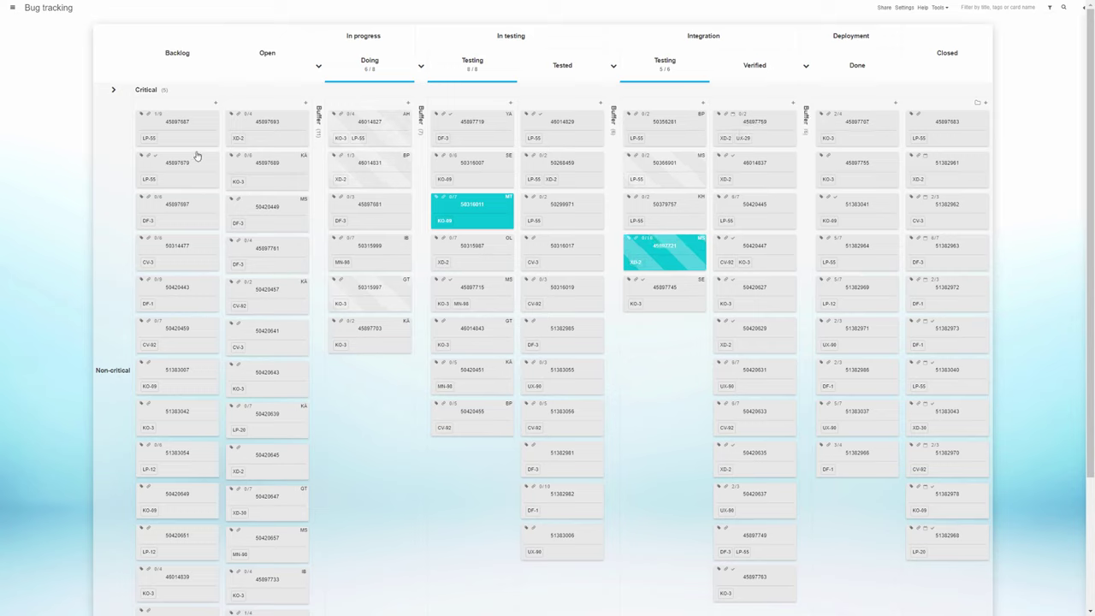
pyautogui.rightClick(377, 331)
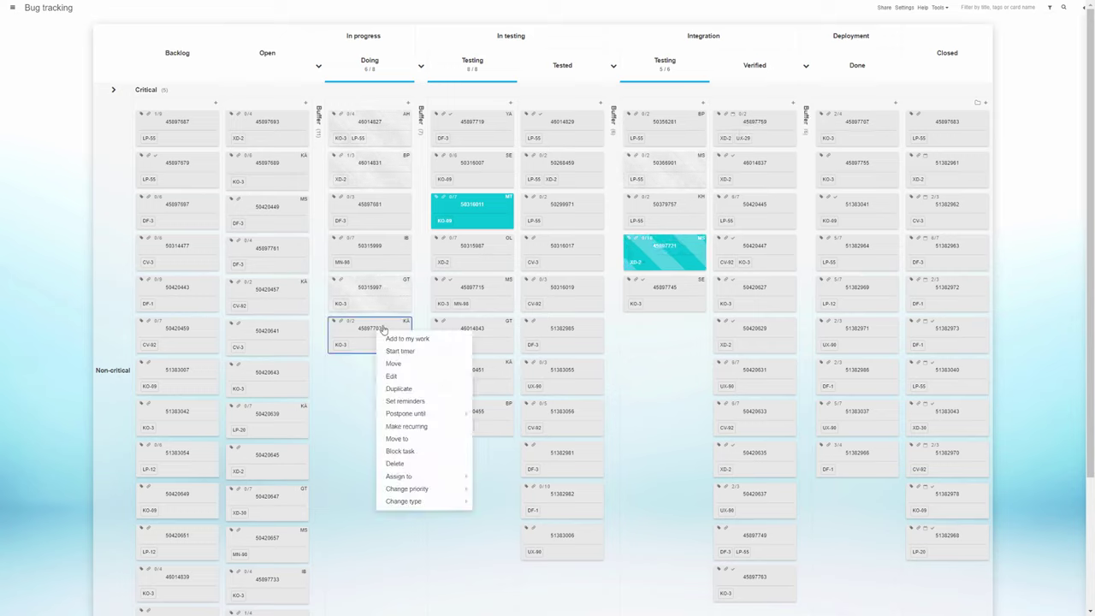
pyautogui.click(648, 408)
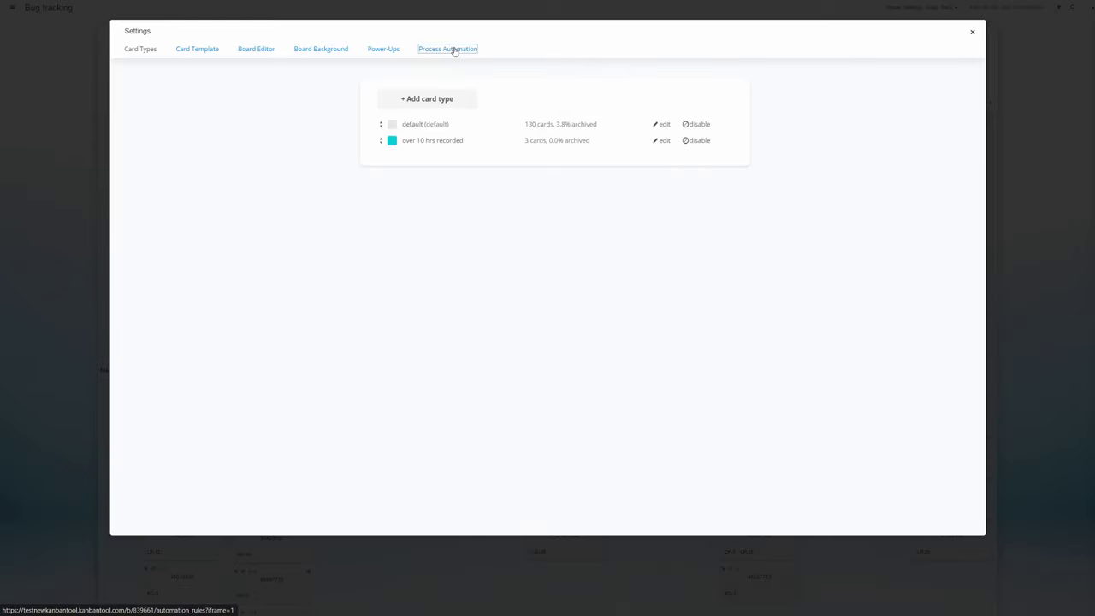
# - Open the Process Automation rule that turns tasks dark blue when more than 10hrs of work were recorded
pyautogui.click(451, 49)
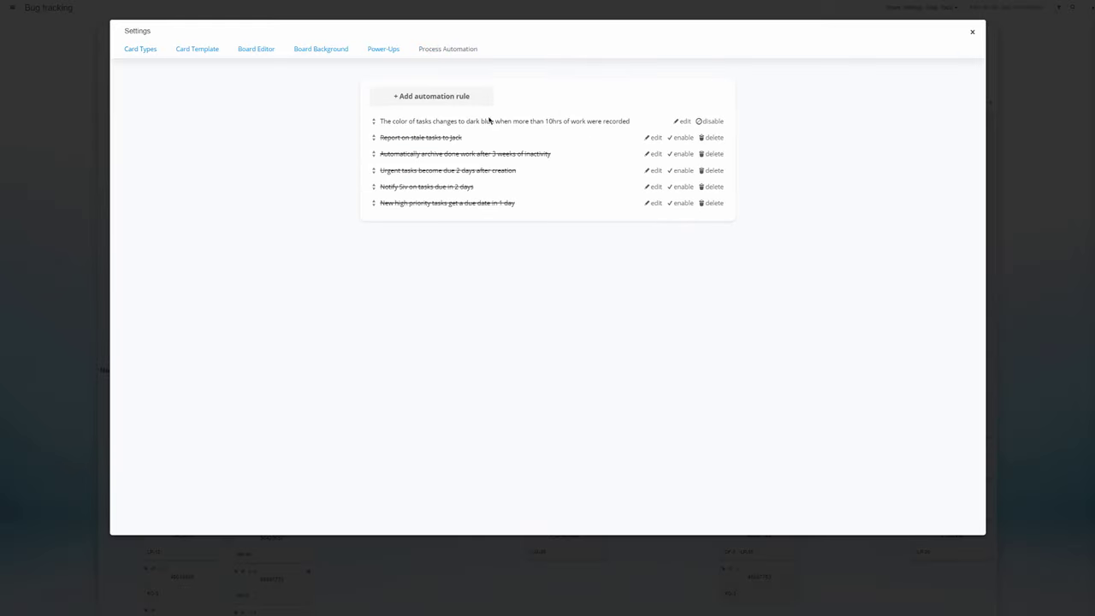
pyautogui.click(682, 122)
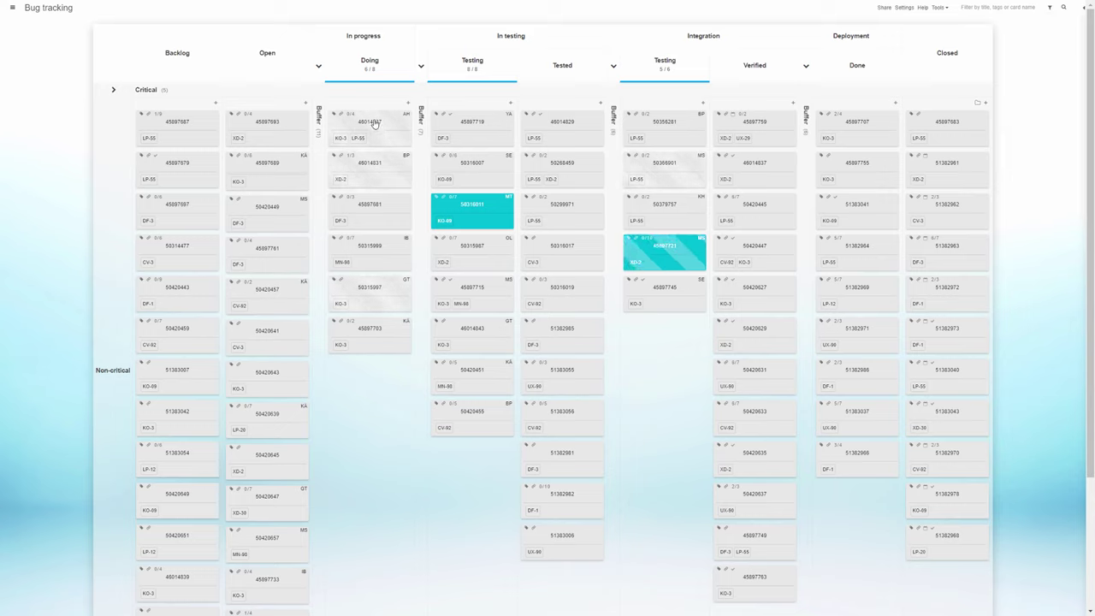
# - Open card 46014827 in Doing and view its recorded time details
pyautogui.click(374, 123)
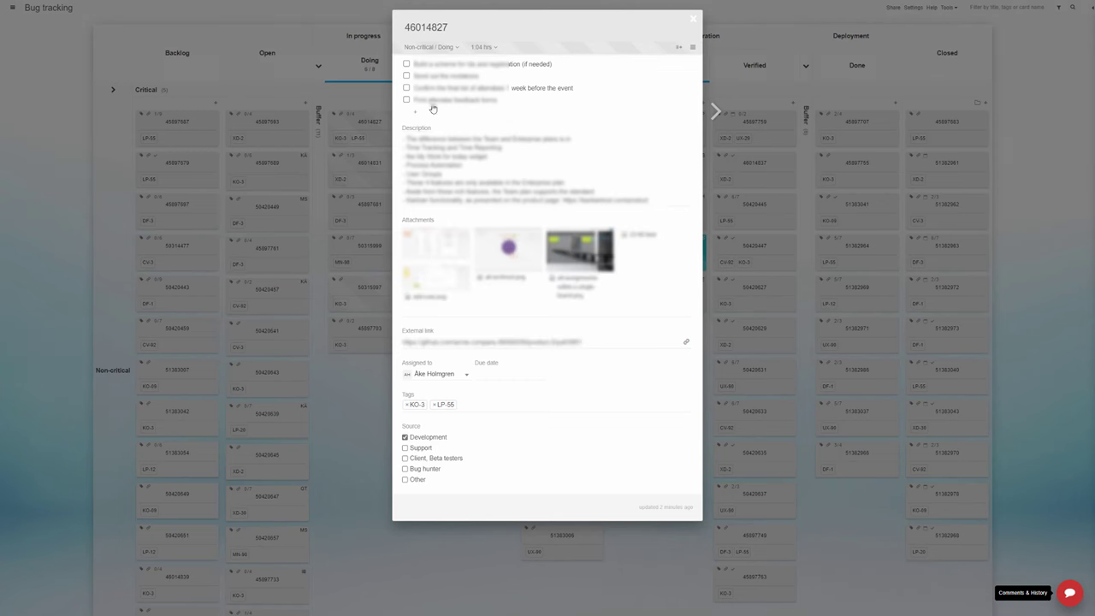
pyautogui.click(483, 47)
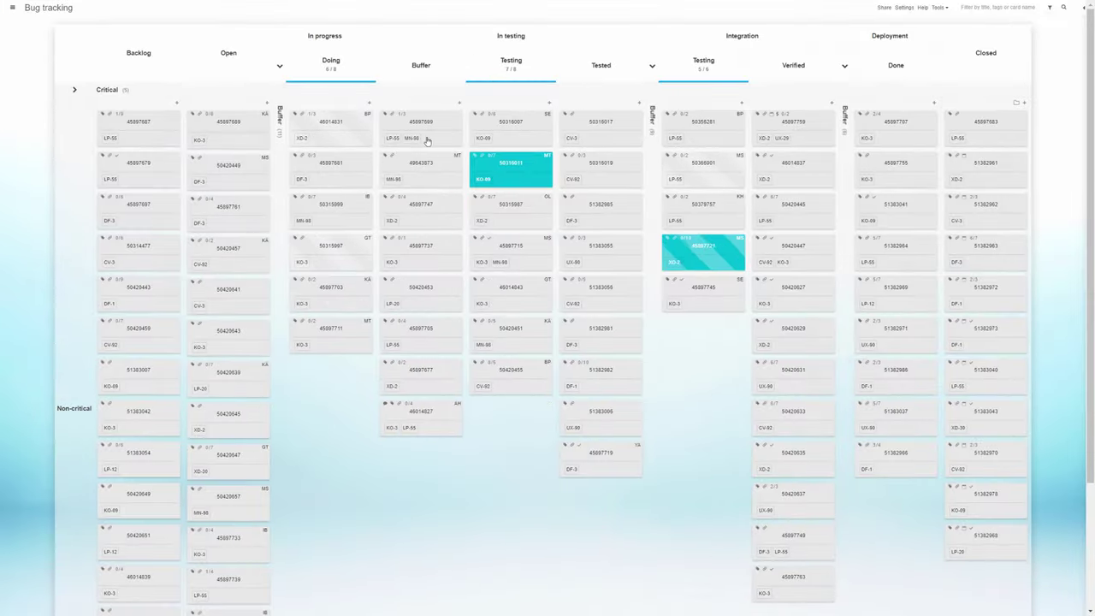
# - Move card 45897699 from the In testing Buffer to the end of the Testing column and start its timer
pyautogui.moveTo(430, 140); pyautogui.dragTo(513, 419)
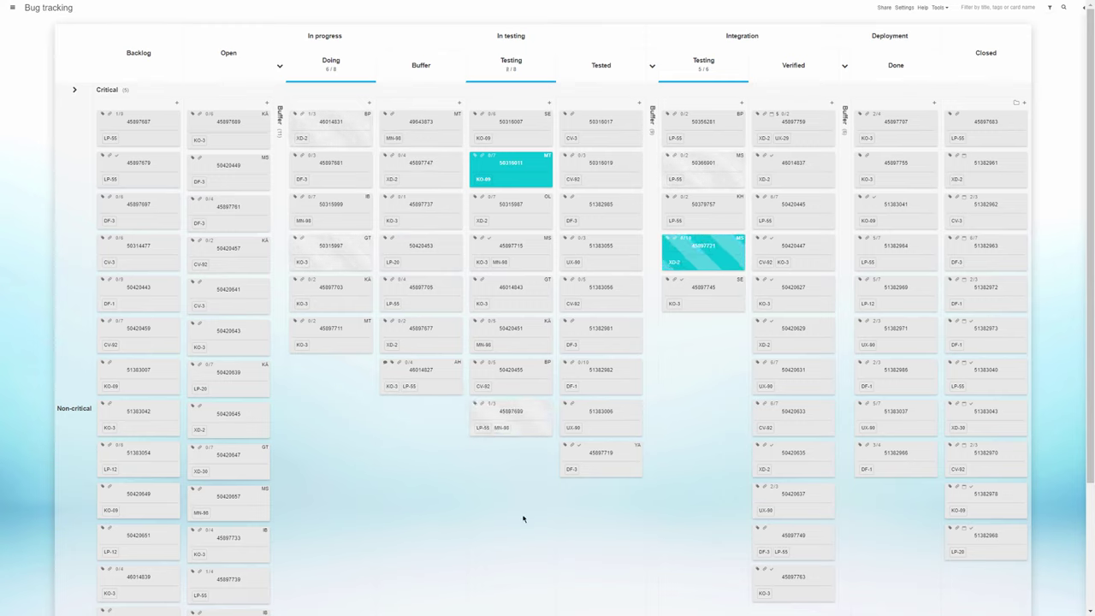
pyautogui.rightClick(524, 418)
pyautogui.click(532, 440)
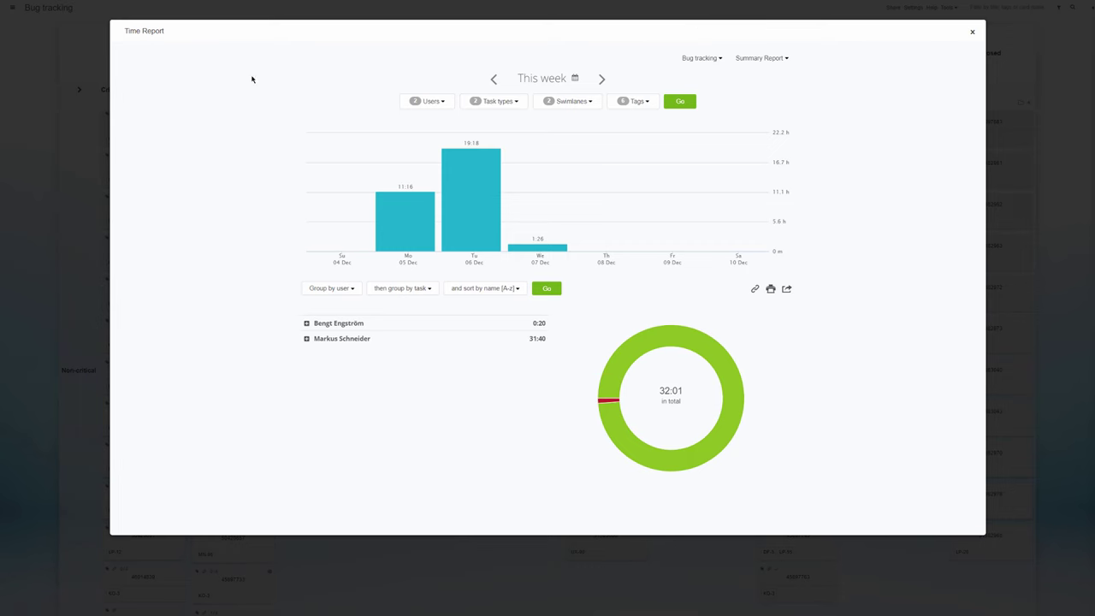
# - Close the Time Report and open the board's Analytics with the breakdown chart
pyautogui.click(88, 213)
pyautogui.click(941, 8)
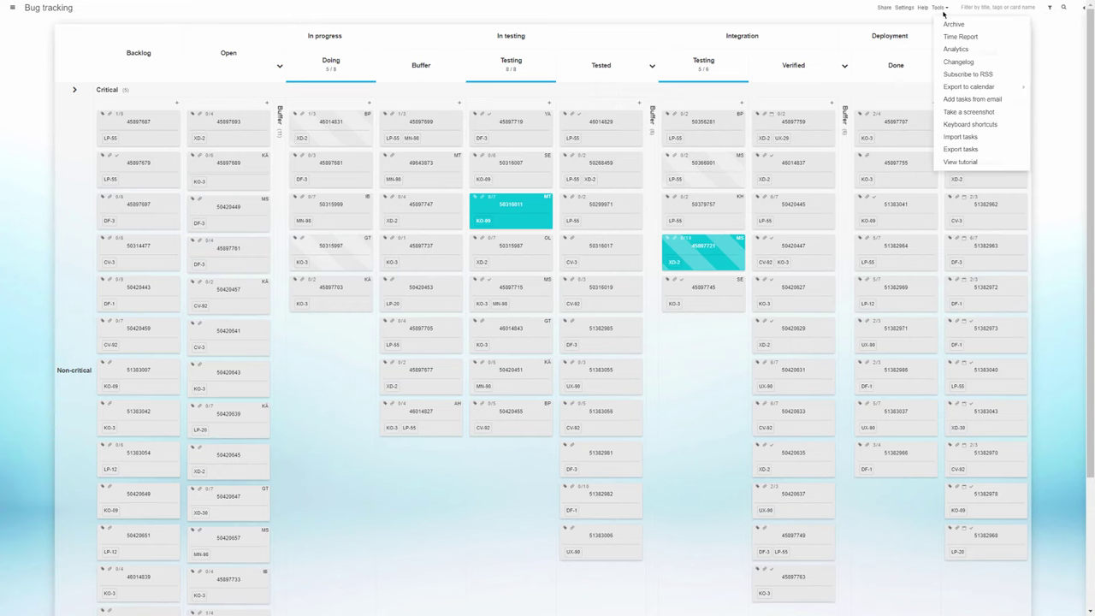
pyautogui.click(954, 50)
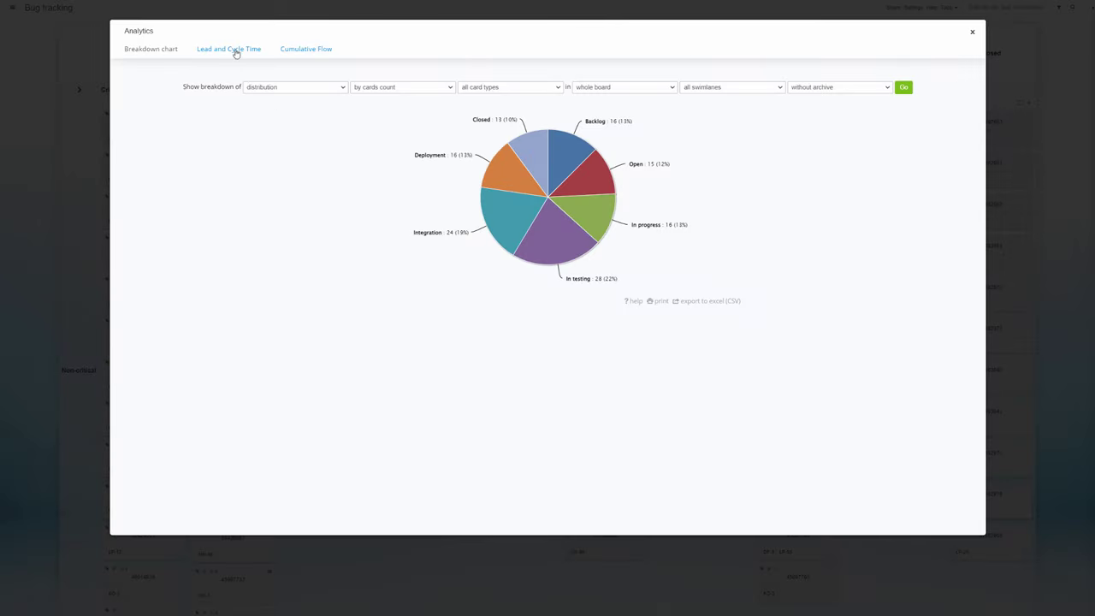
# - View the Lead and Cycle Time details for Jul '22 and the Cumulative Flow chart, and close Analytics
pyautogui.click(236, 48)
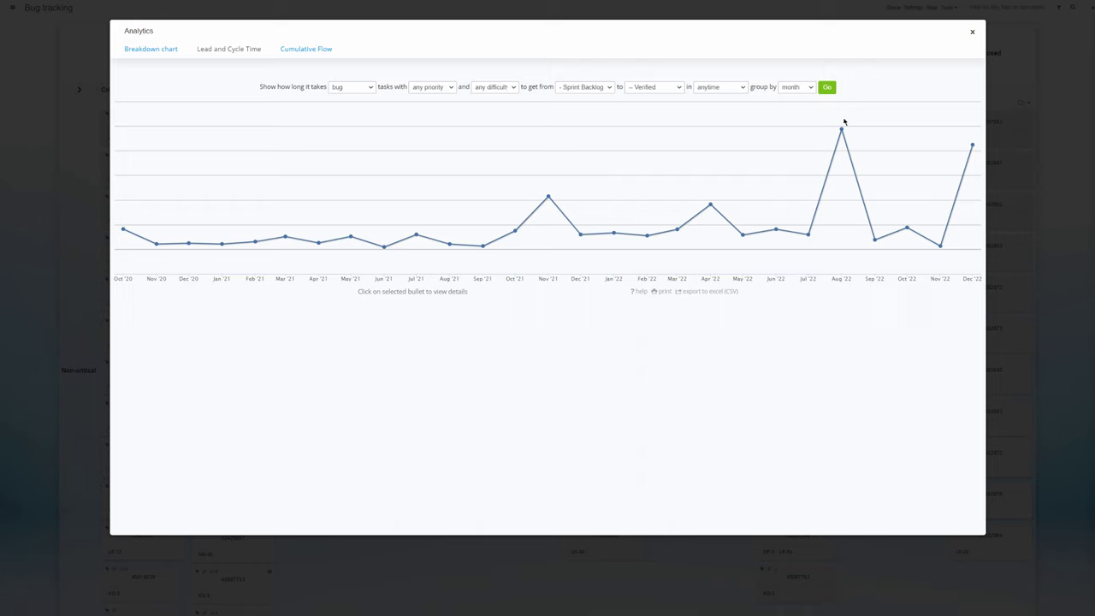
pyautogui.click(809, 234)
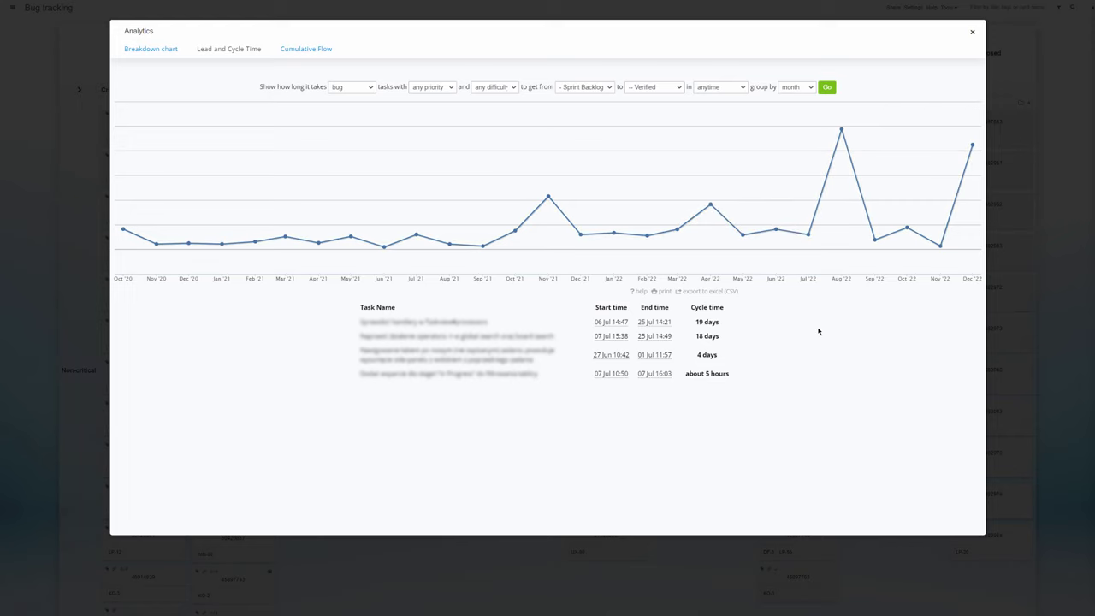
pyautogui.click(315, 51)
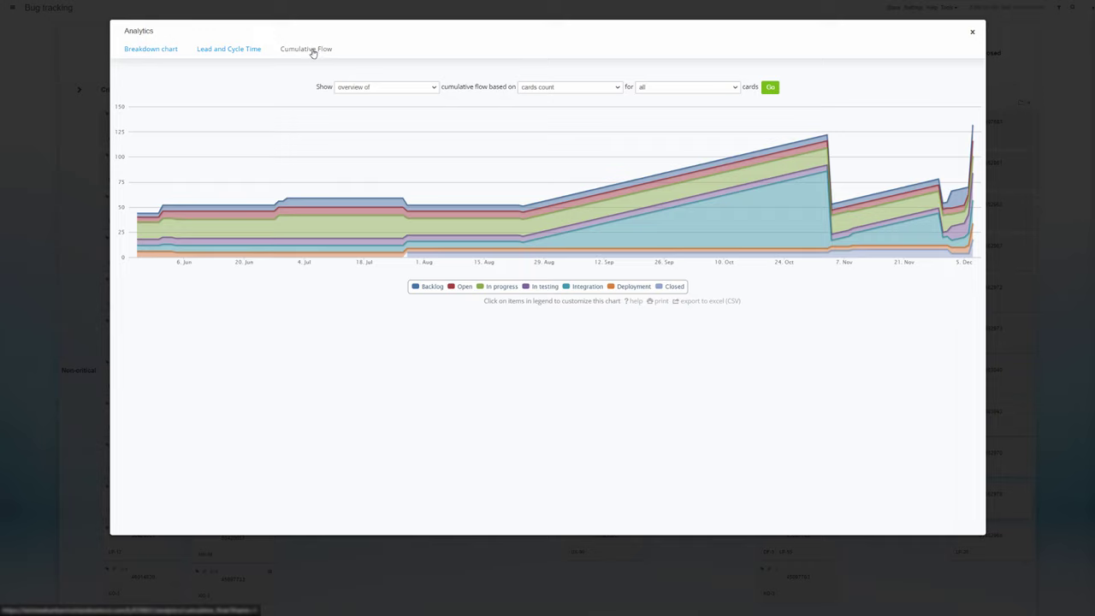
pyautogui.click(46, 42)
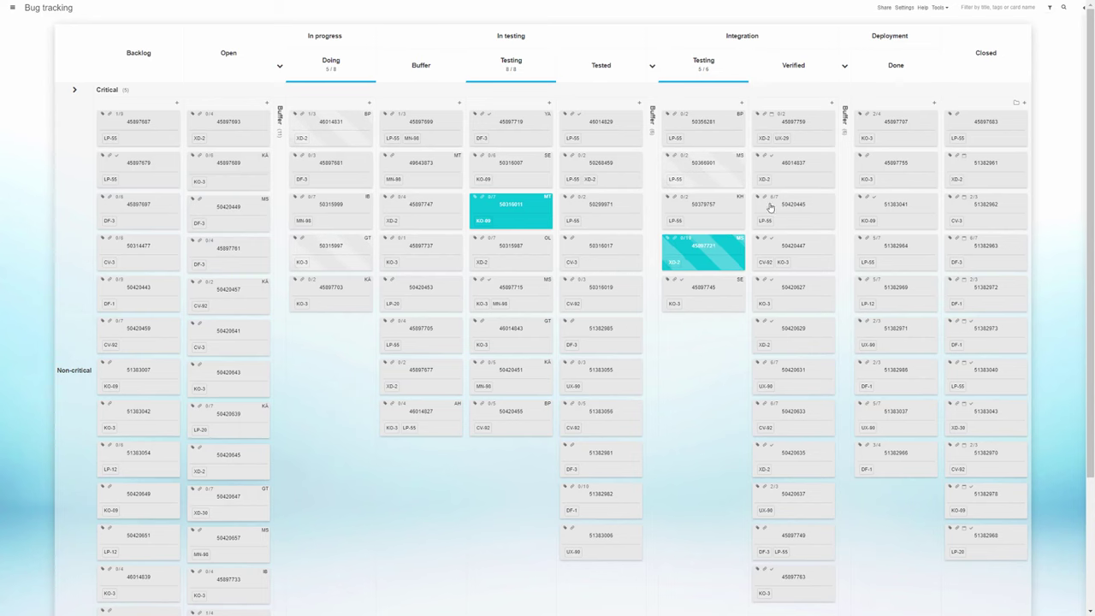
# - Filter the board's cards by "cv-"
pyautogui.click(992, 9)
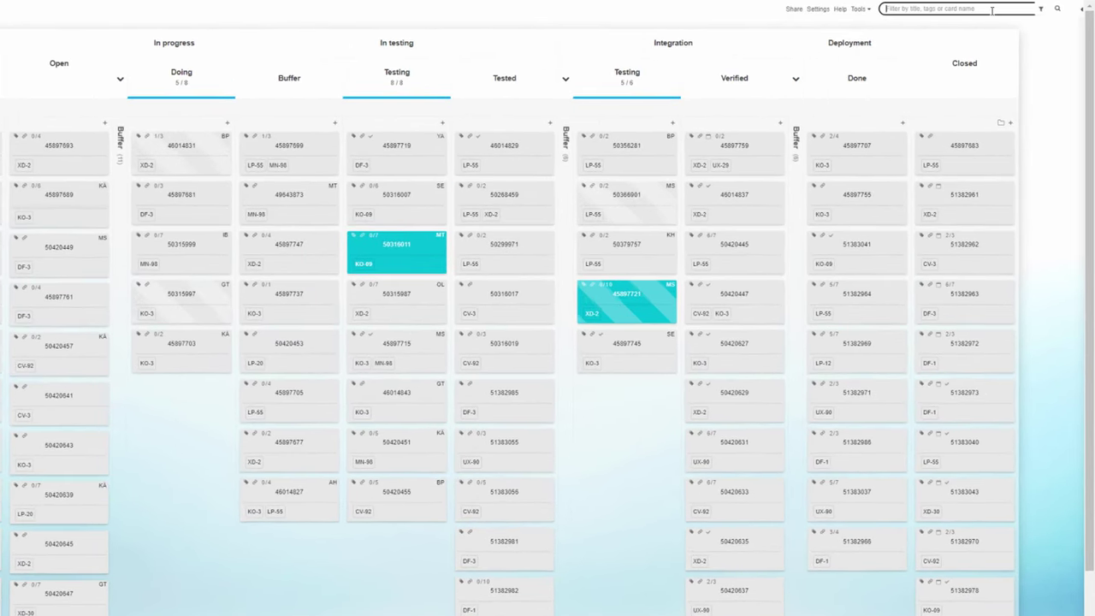
pyautogui.write('cv-')
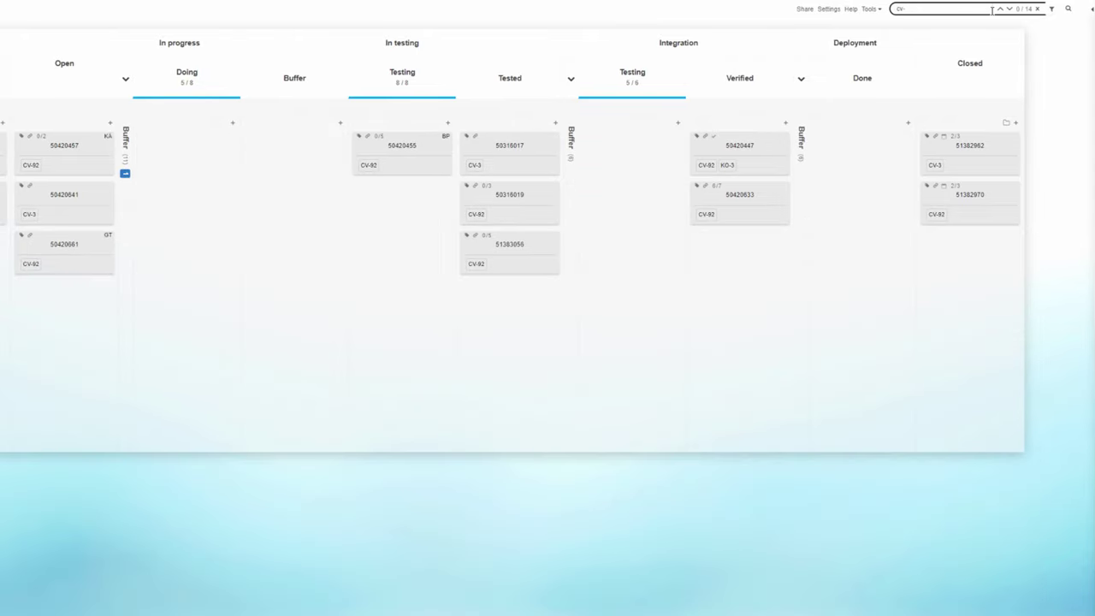
# - Filter the board's cards by "cv-92", replace that filter with "cd-2", and clear it
pyautogui.write('92')
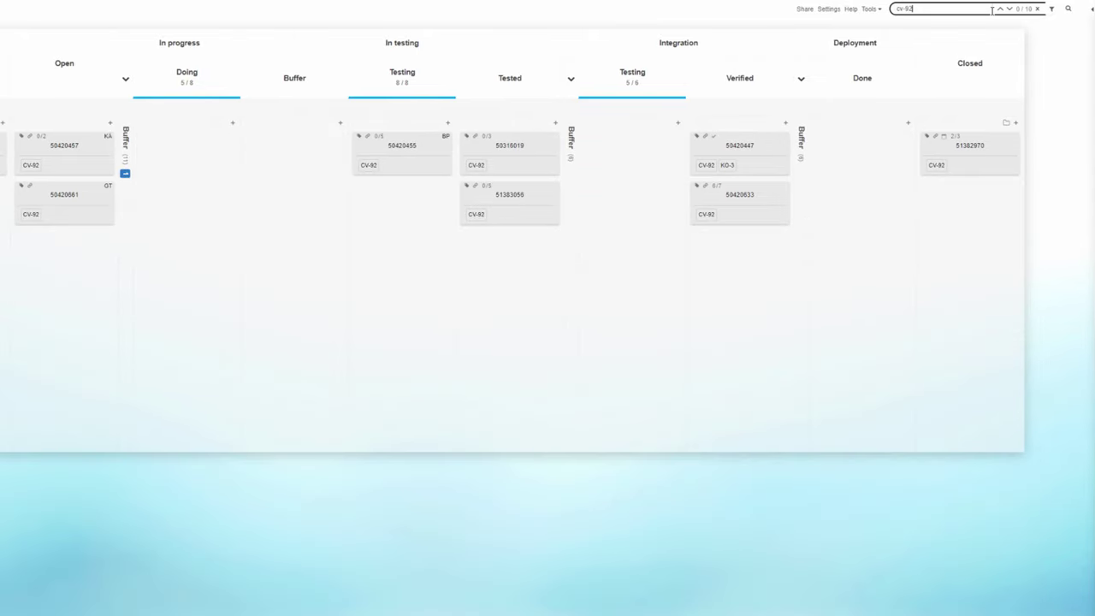
pyautogui.click(1037, 8)
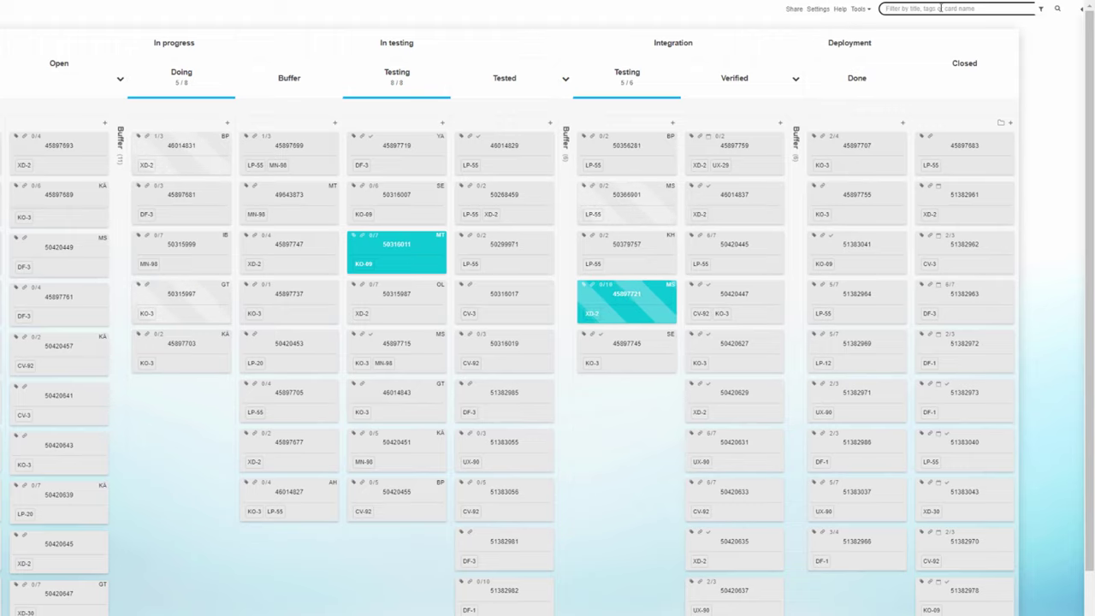
pyautogui.write('cd-2')
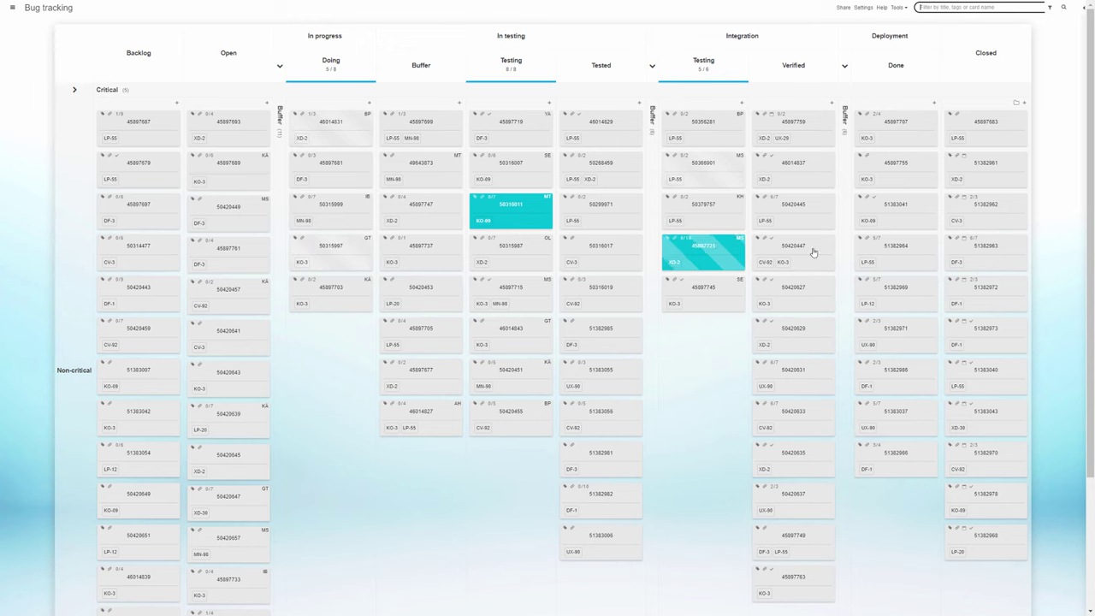
pyautogui.click(942, 8)
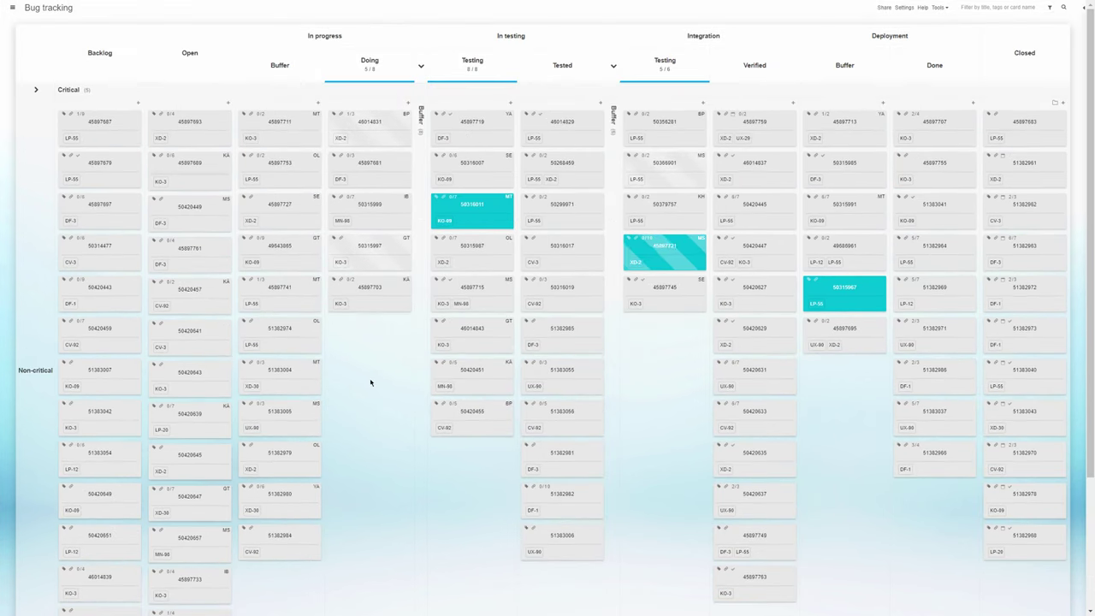
# - Move Non-critical cards 45897693, 45897711 and 45897719 each one column forward, into the In progress Buffer, Doing and Tested respectively
pyautogui.rightClick(205, 122)
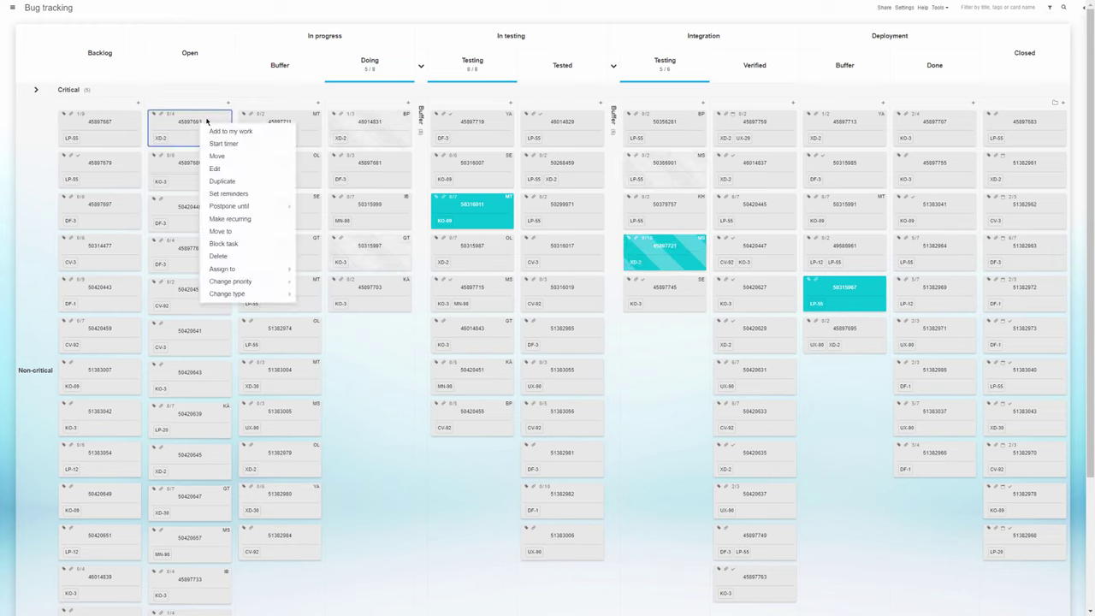
pyautogui.click(236, 155)
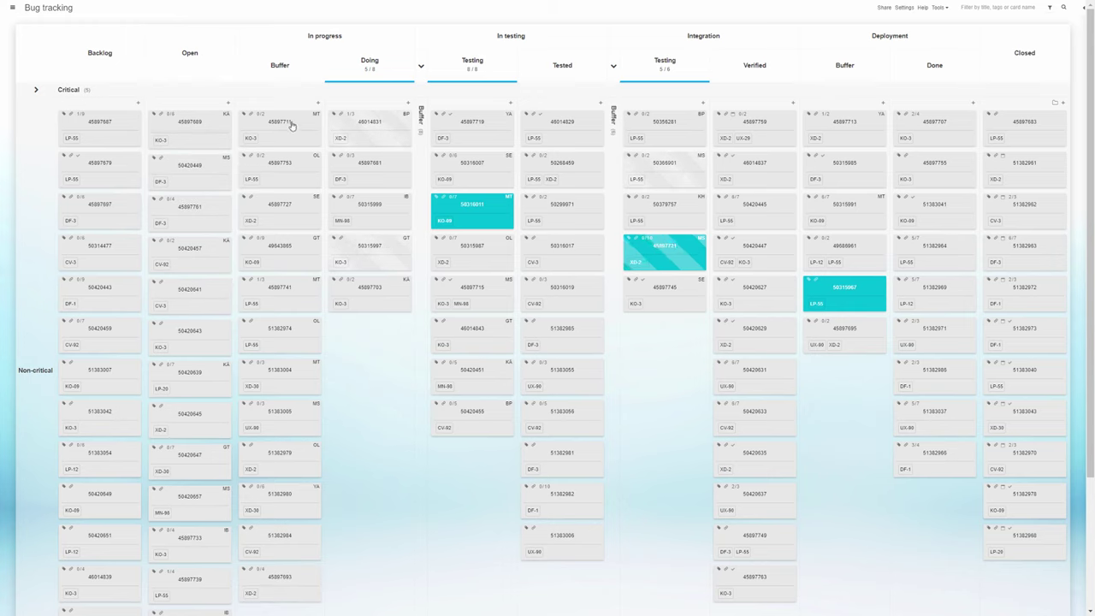
pyautogui.moveTo(291, 125); pyautogui.dragTo(377, 343)
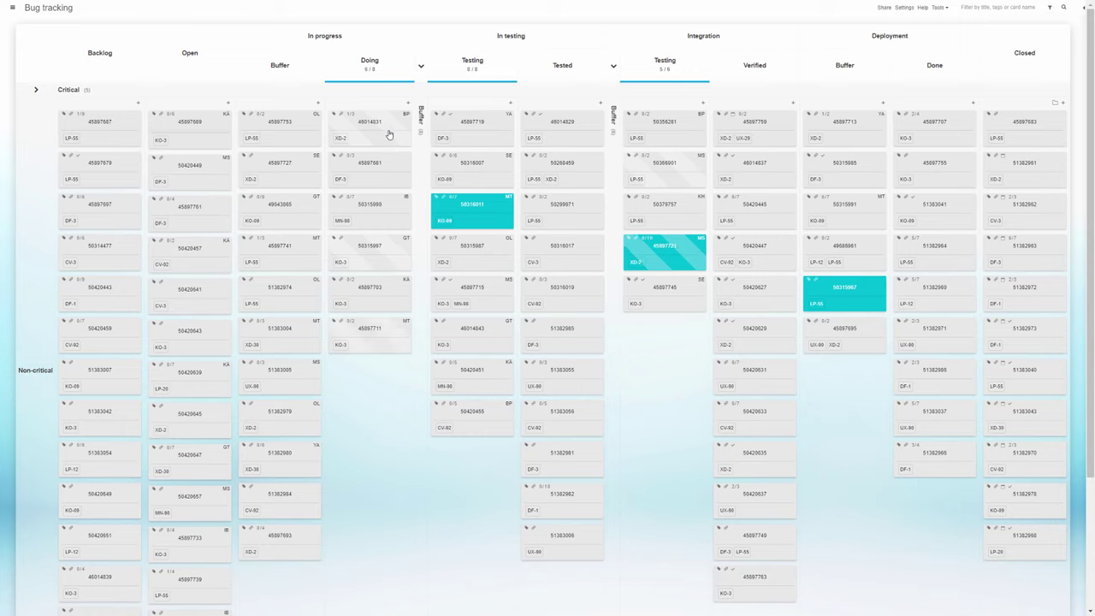
pyautogui.rightClick(495, 126)
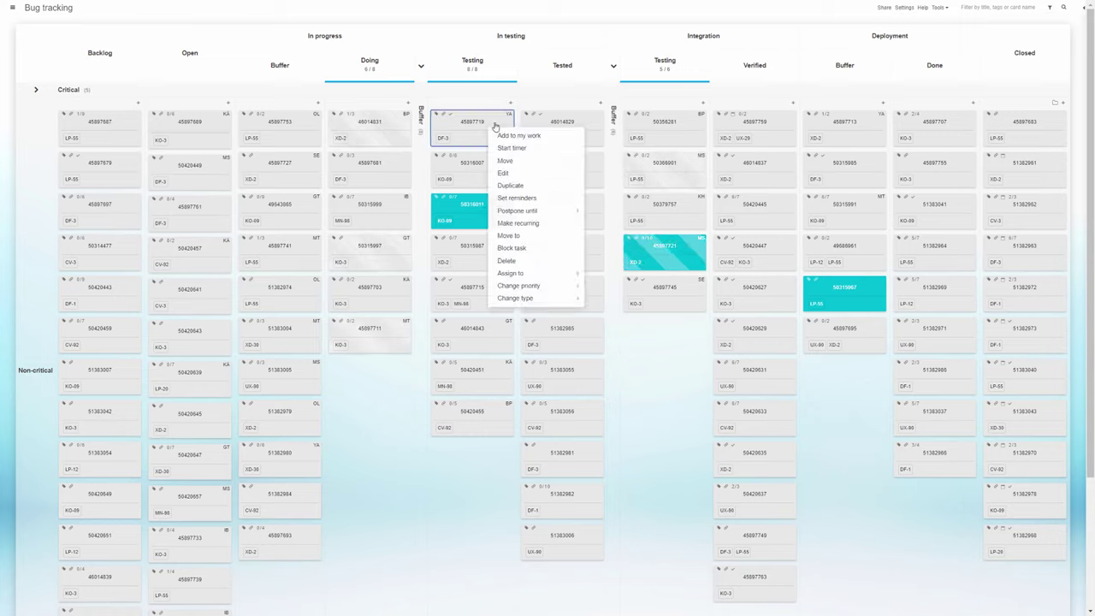
pyautogui.click(538, 147)
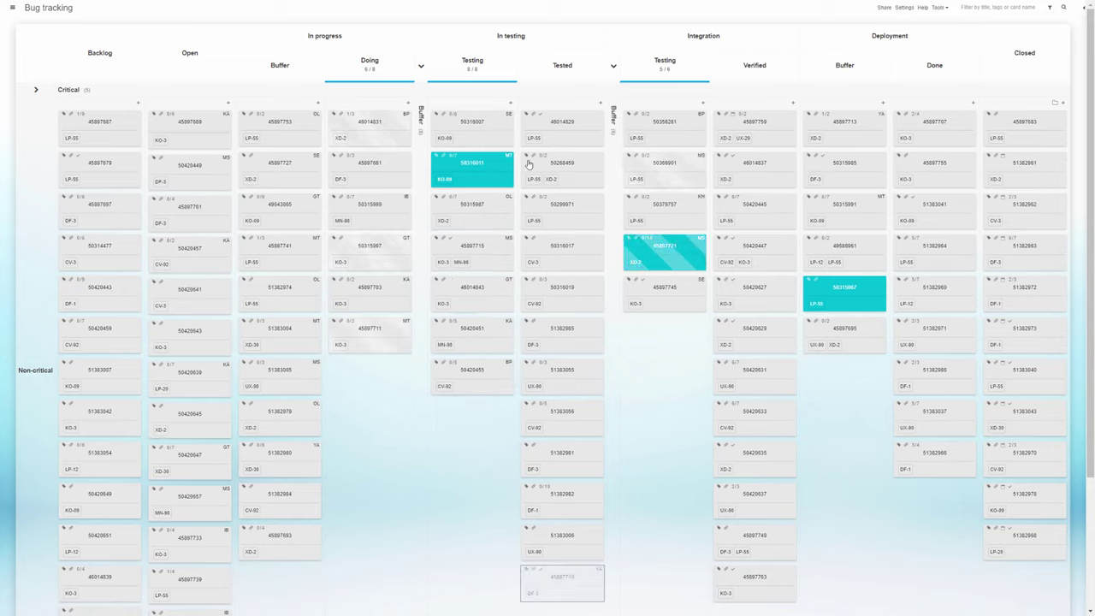
# - Expand the Buffer column before Integration Testing and move cards 46014829, 50268459 and 50299971 from Tested to its end
pyautogui.click(612, 123)
pyautogui.rightClick(550, 123)
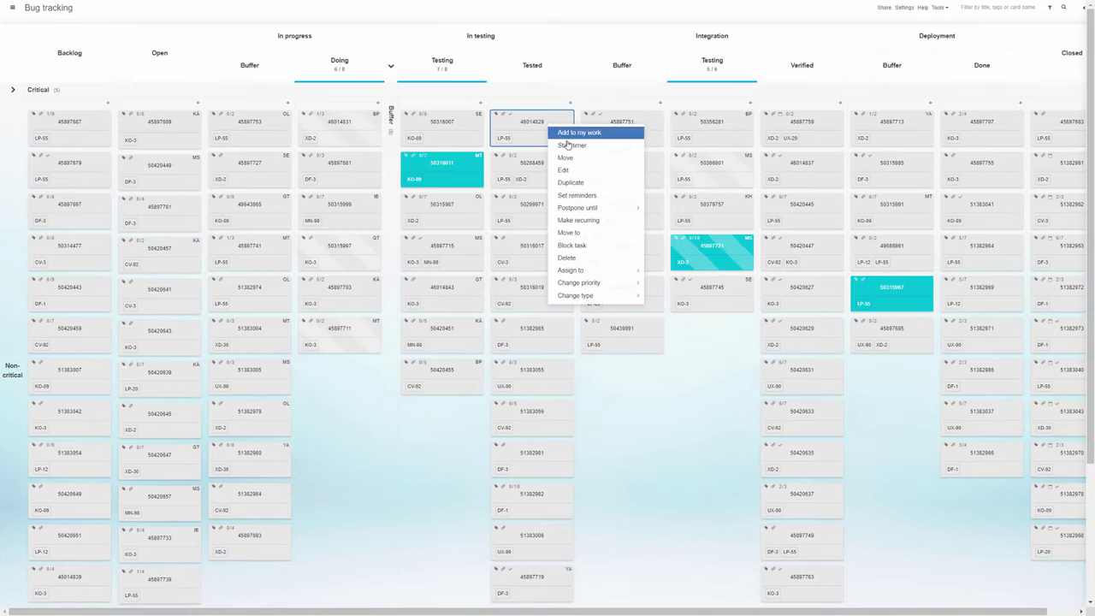
pyautogui.click(580, 157)
pyautogui.rightClick(549, 124)
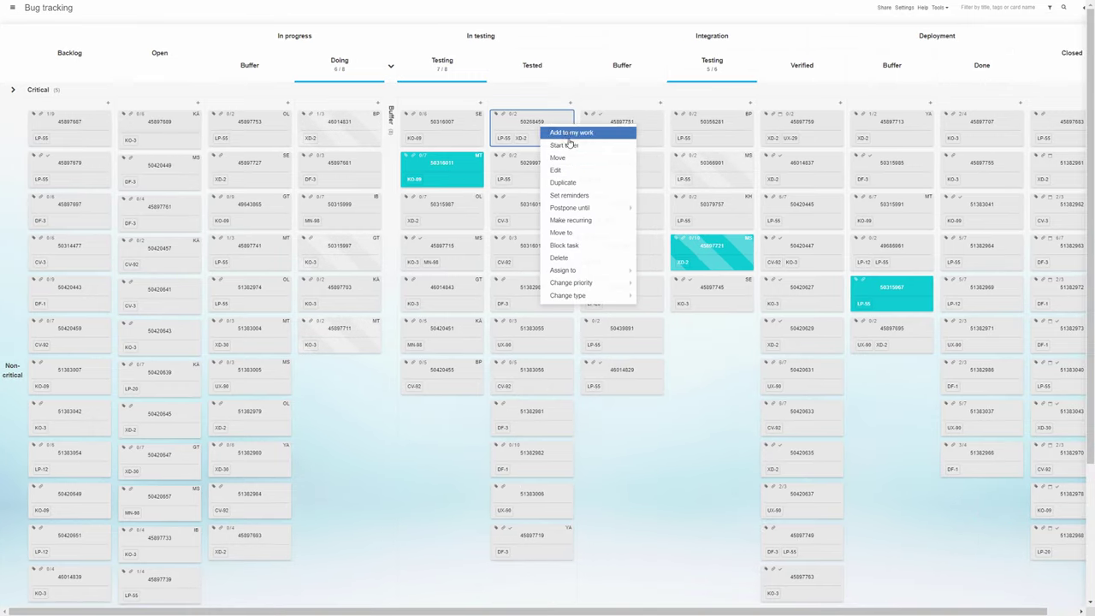
pyautogui.click(581, 158)
pyautogui.moveTo(552, 148); pyautogui.dragTo(636, 474)
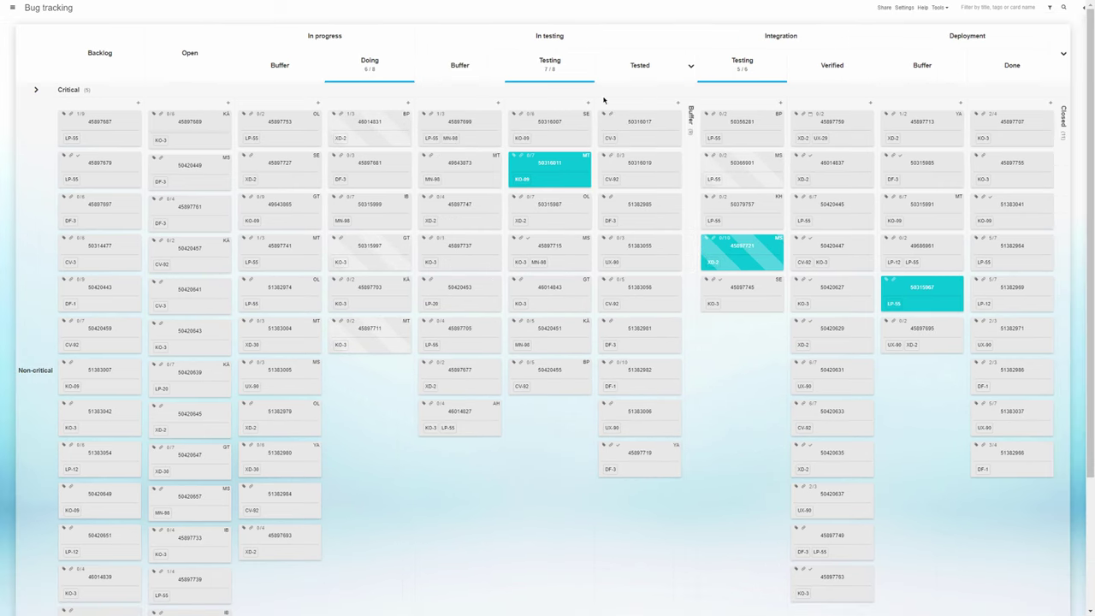
# - Expand the Critical swimlane and send a colleague "Hey, did we look into the same behavior happening on module x2, by chance?" on card 46014827
pyautogui.click(182, 93)
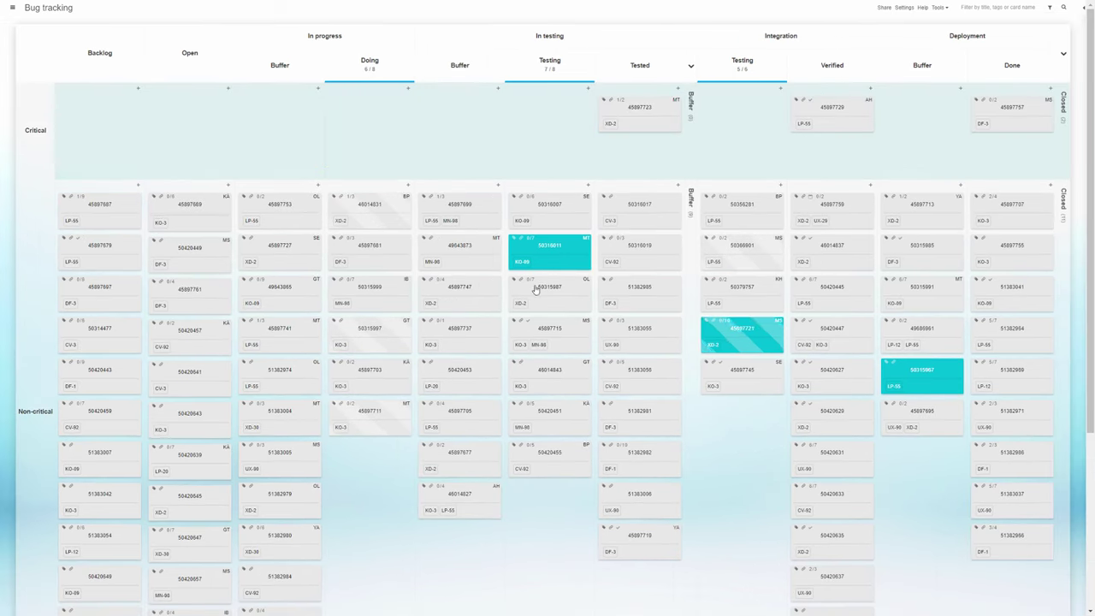
pyautogui.click(459, 495)
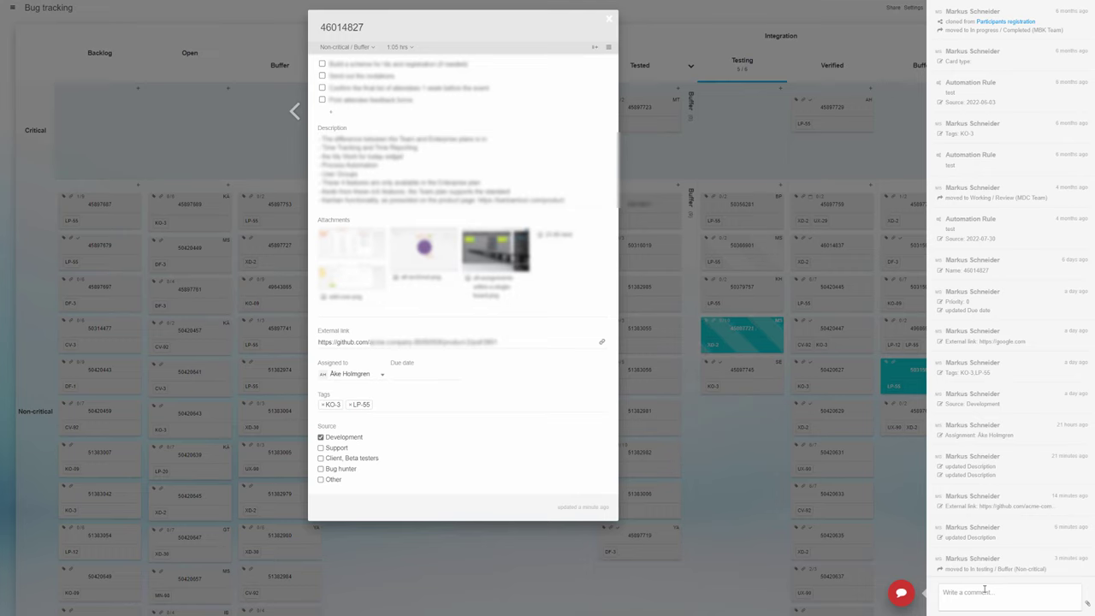
pyautogui.click(984, 592)
pyautogui.click(984, 604)
pyautogui.click(1017, 523)
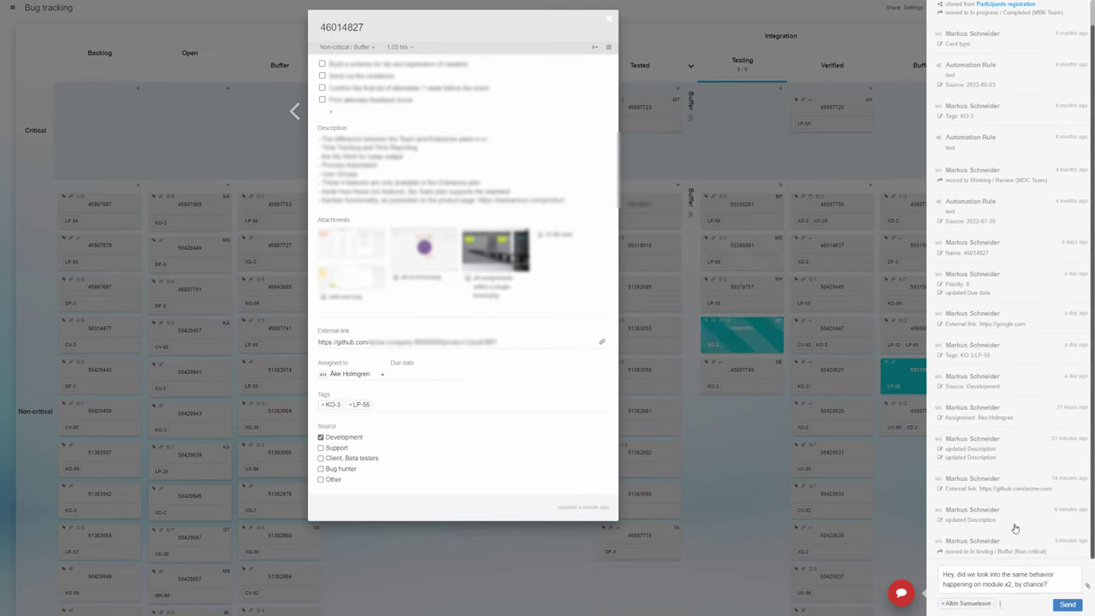
pyautogui.click(1063, 604)
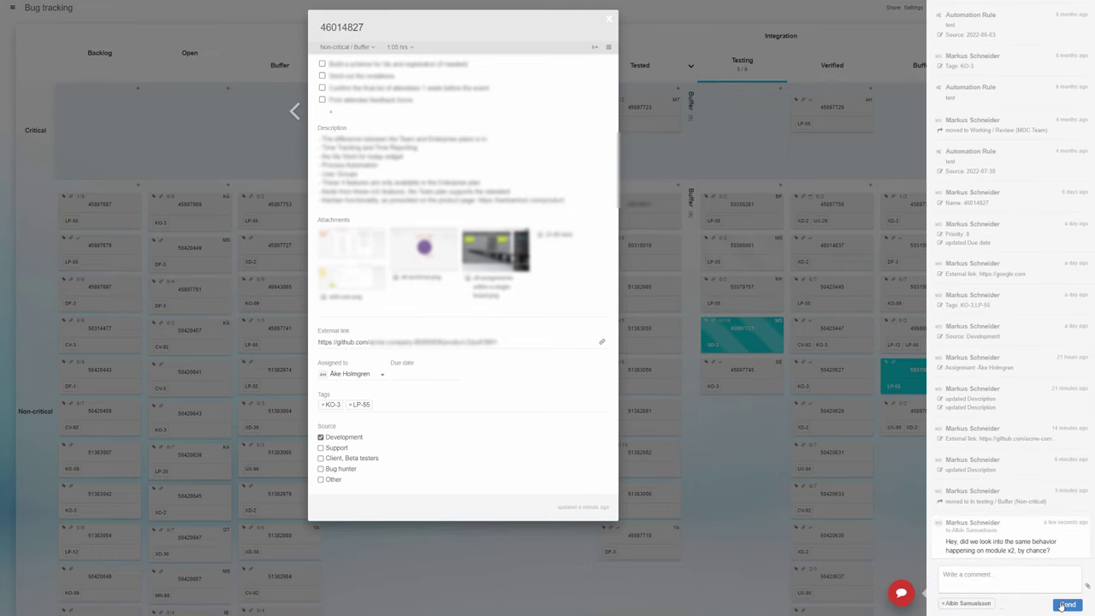
pyautogui.click(682, 19)
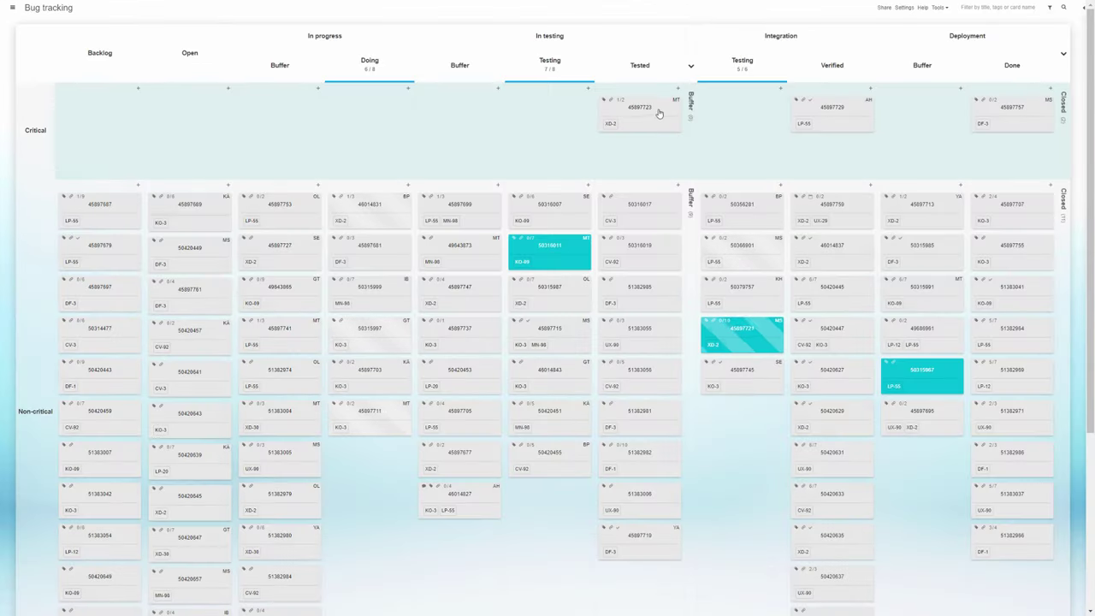
# - Move Critical cards 45897723 and 45897729 into the Integration Buffer and Deployment's Done column respectively, and expand the Integration Buffer
pyautogui.rightClick(659, 114)
pyautogui.click(676, 131)
pyautogui.rightClick(800, 114)
pyautogui.click(820, 132)
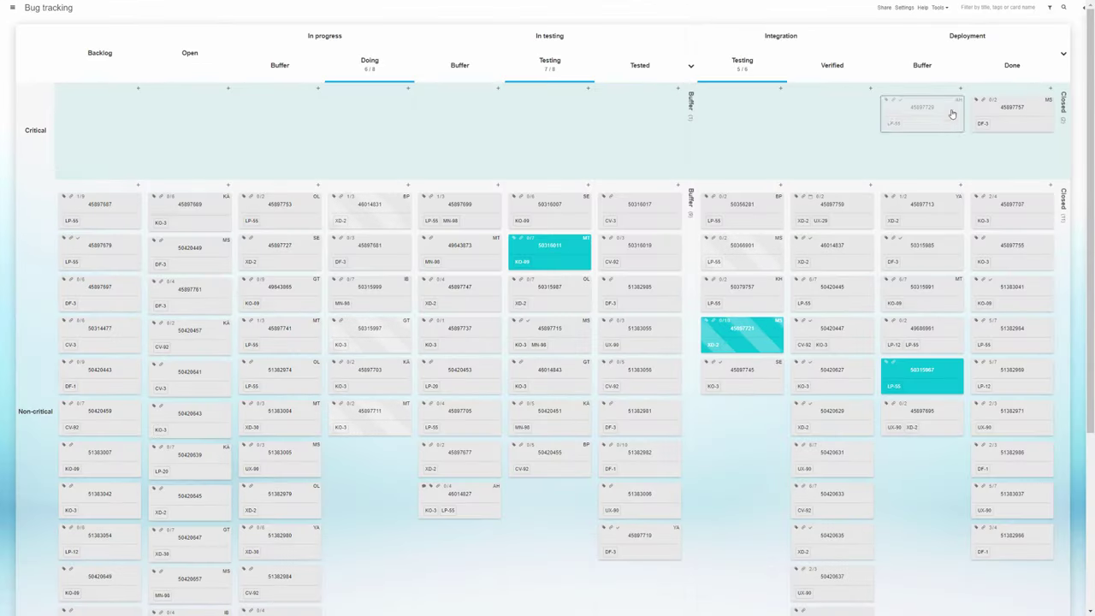
pyautogui.click(695, 115)
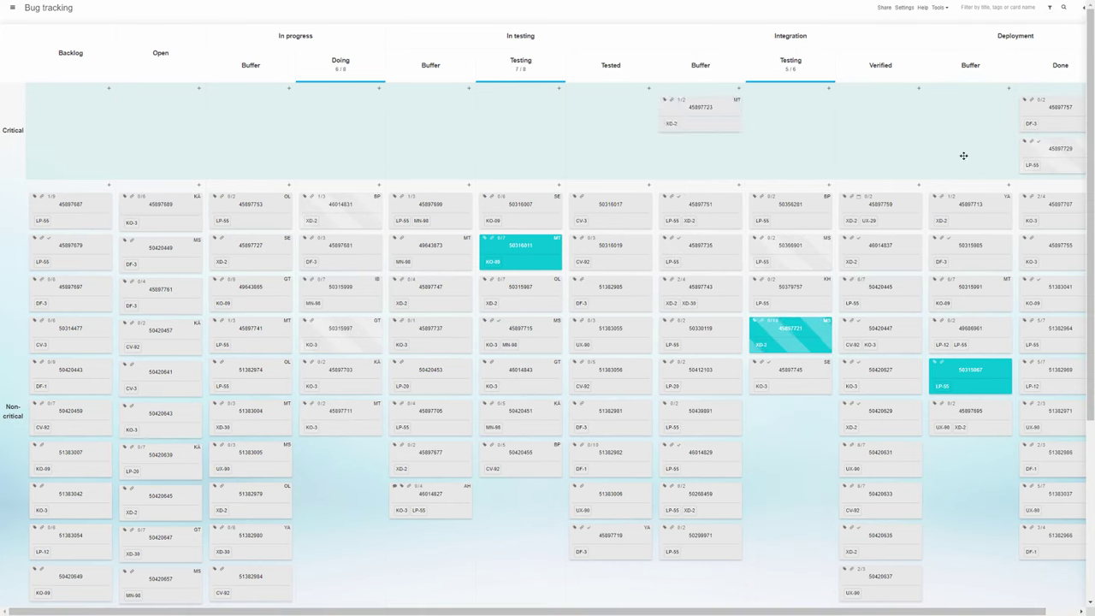
# - Collapse the Critical swimlane, the Backlog, Open, Integration, Deployment and Closed columns, and the In progress and In testing Buffers
pyautogui.click(37, 130)
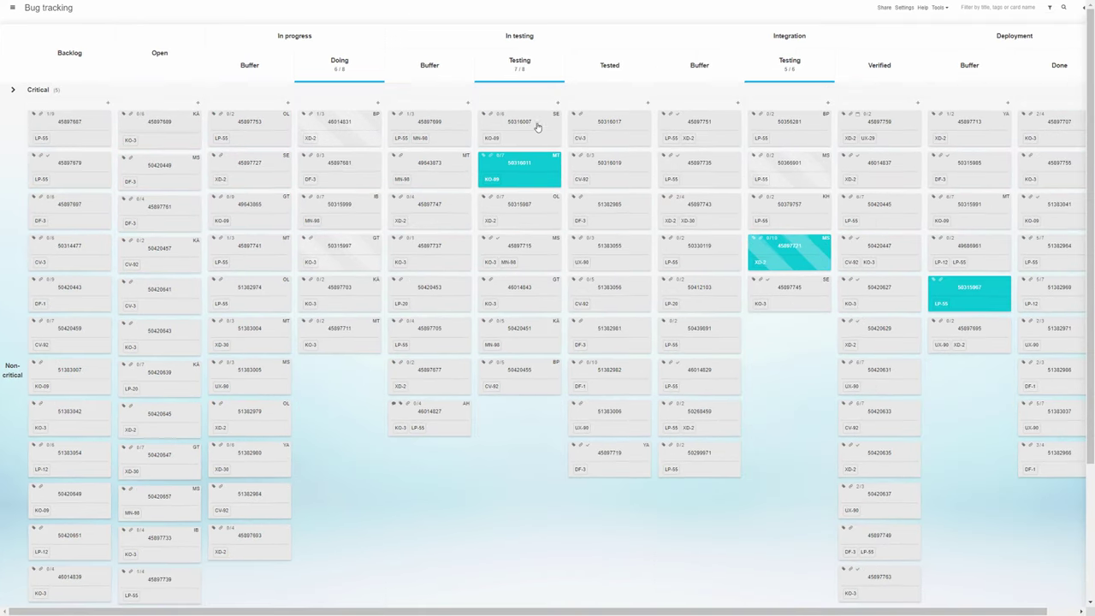
pyautogui.click(749, 42)
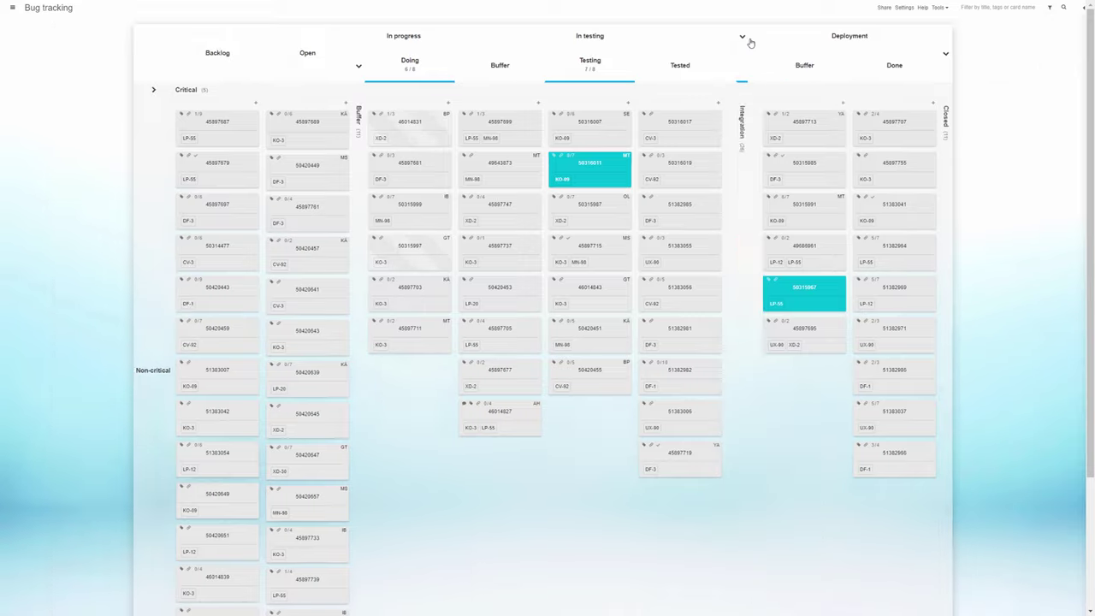
pyautogui.click(237, 58)
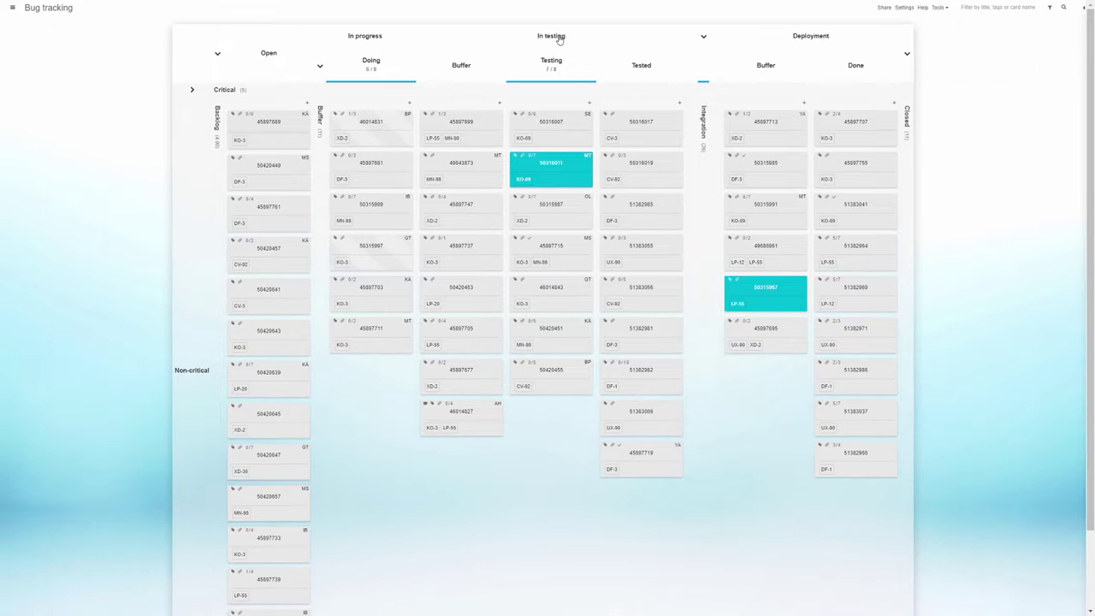
pyautogui.click(815, 32)
pyautogui.click(371, 57)
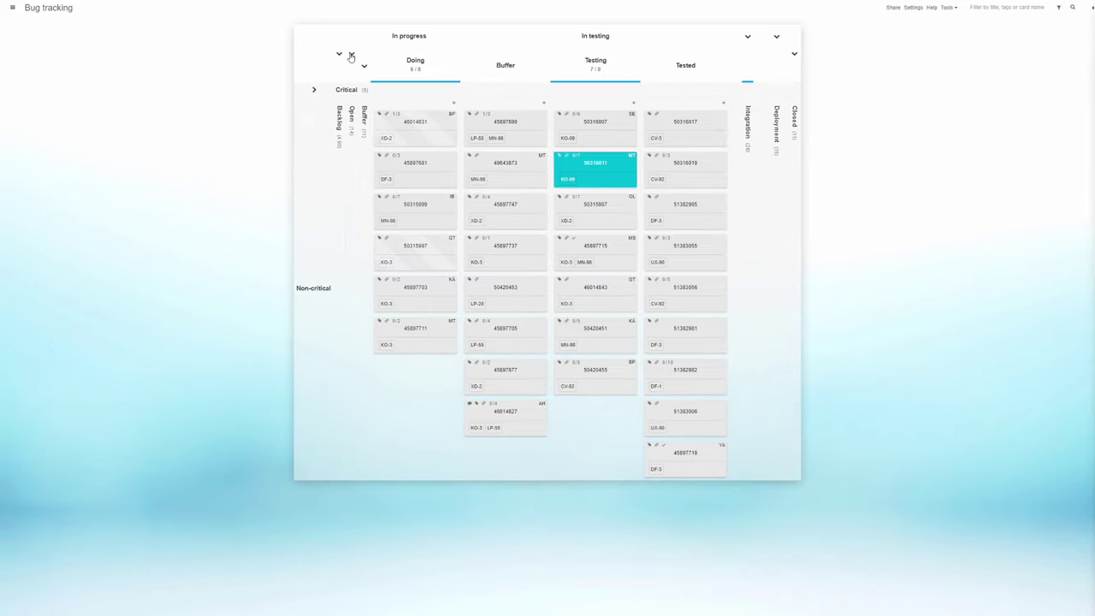
pyautogui.click(516, 75)
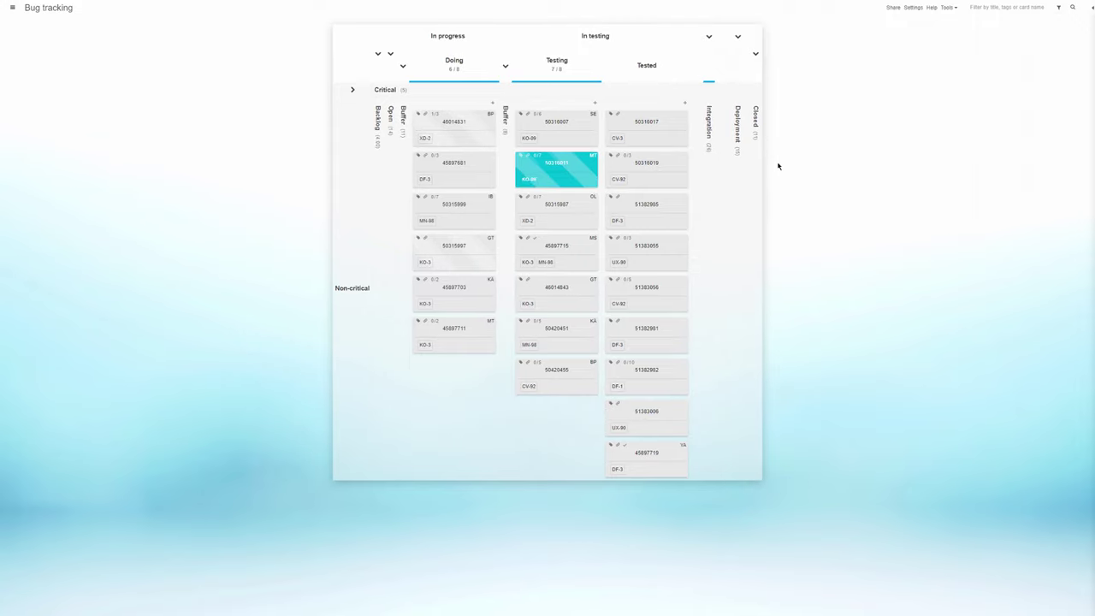